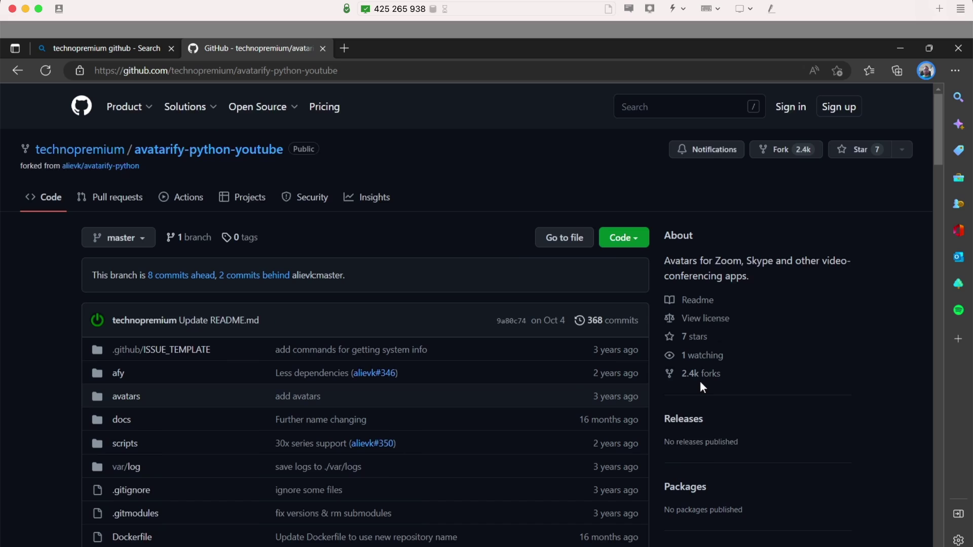
Review the README's hardware requirements and download Git-2.38.0-64-bit.exe through its Install Git link
scroll(510, 332, down, 4)
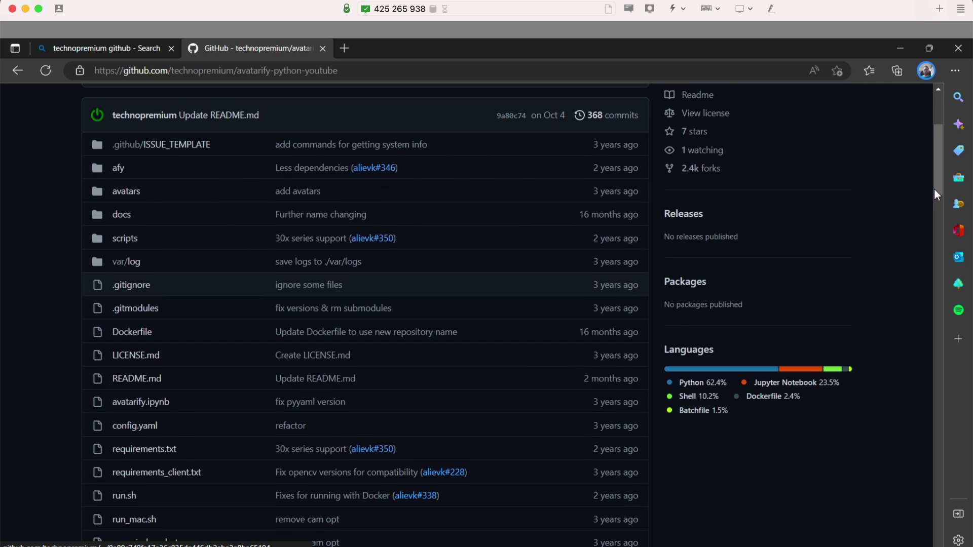
drag(934, 139, 917, 251)
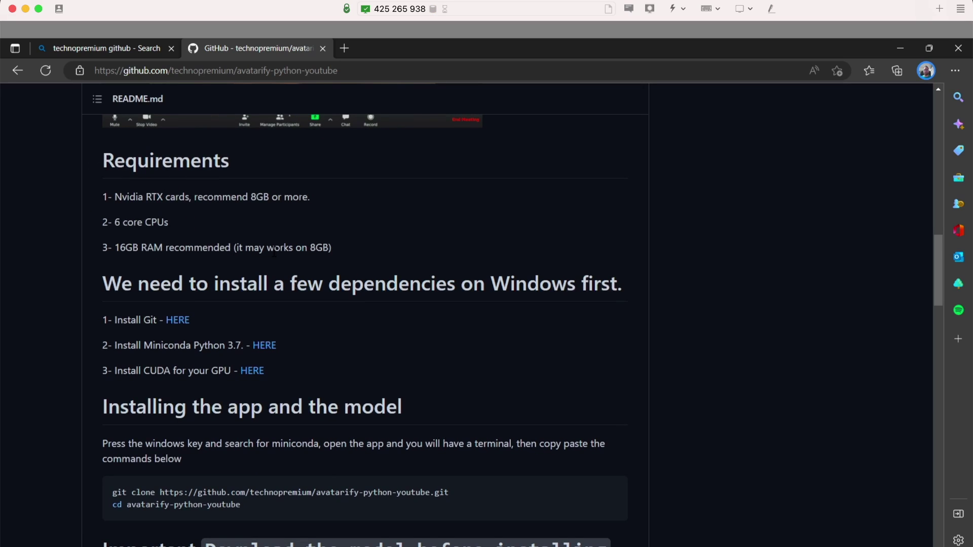
drag(310, 248, 324, 251)
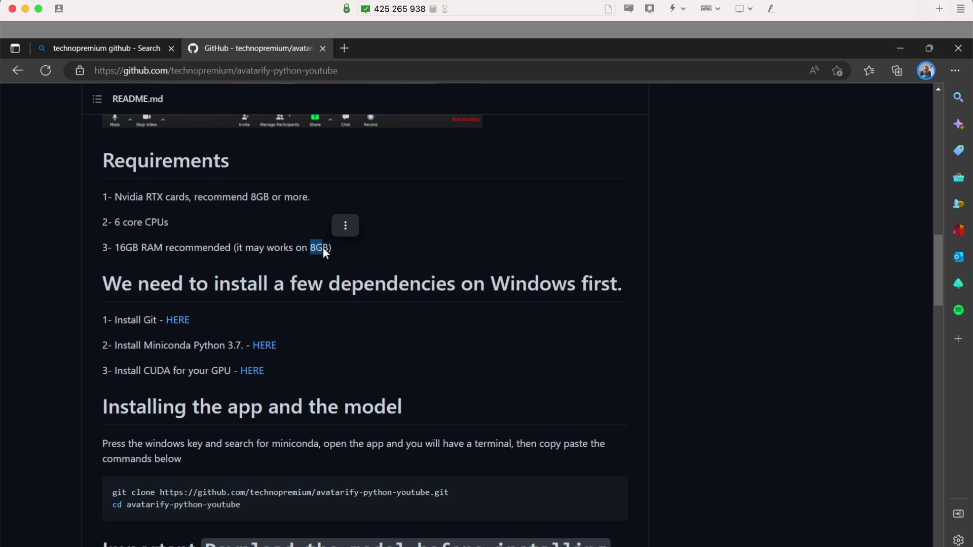
click(135, 217)
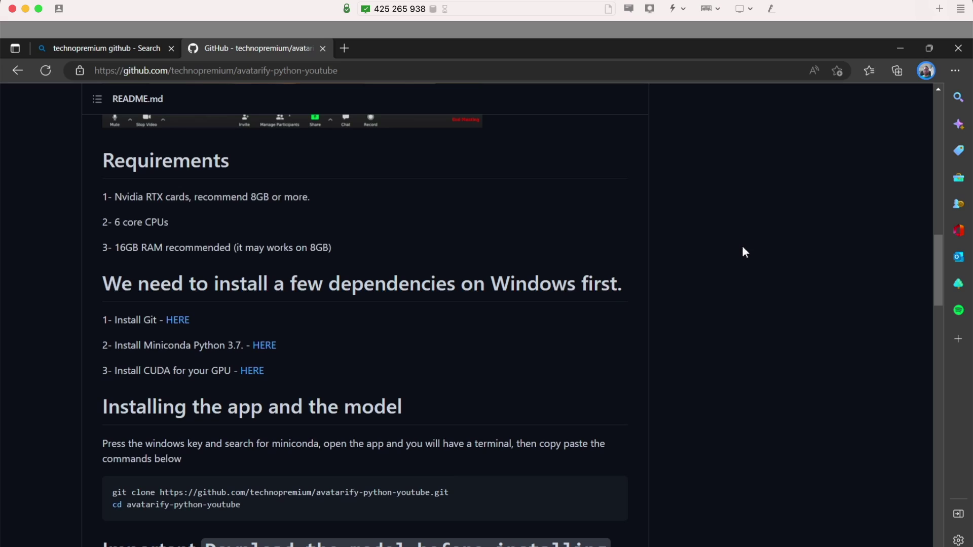
mouse_move(934, 258)
mouse_down()
mouse_move(935, 282)
mouse_move(936, 274)
mouse_up()
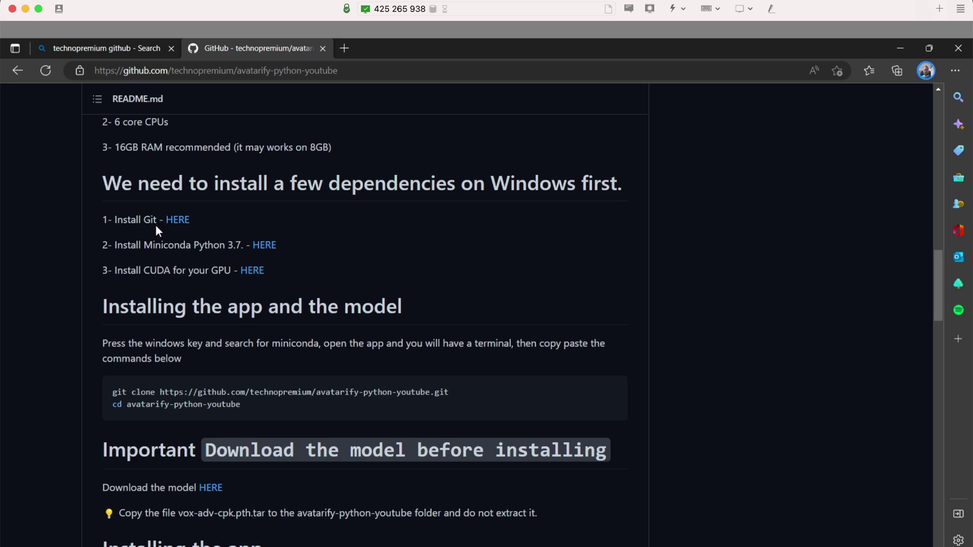
click(180, 221)
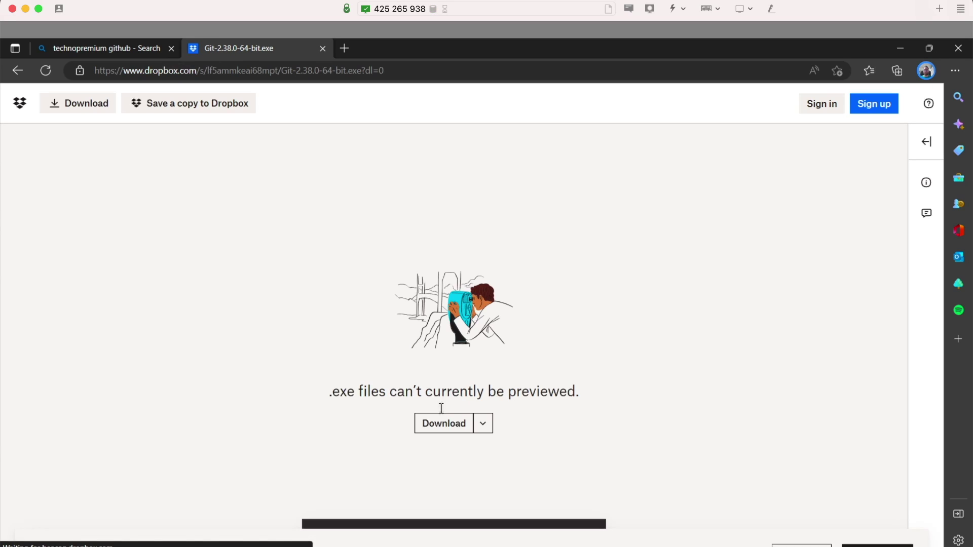
click(441, 425)
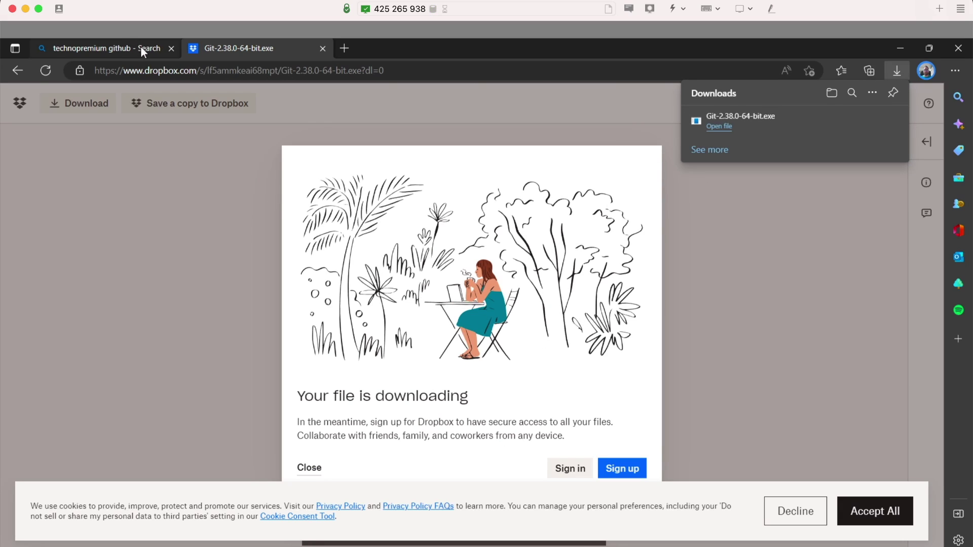
Return to the README, open the Miniconda Python 3.7 link in a separate browser page, and download the Windows x86_64 installer
click(17, 70)
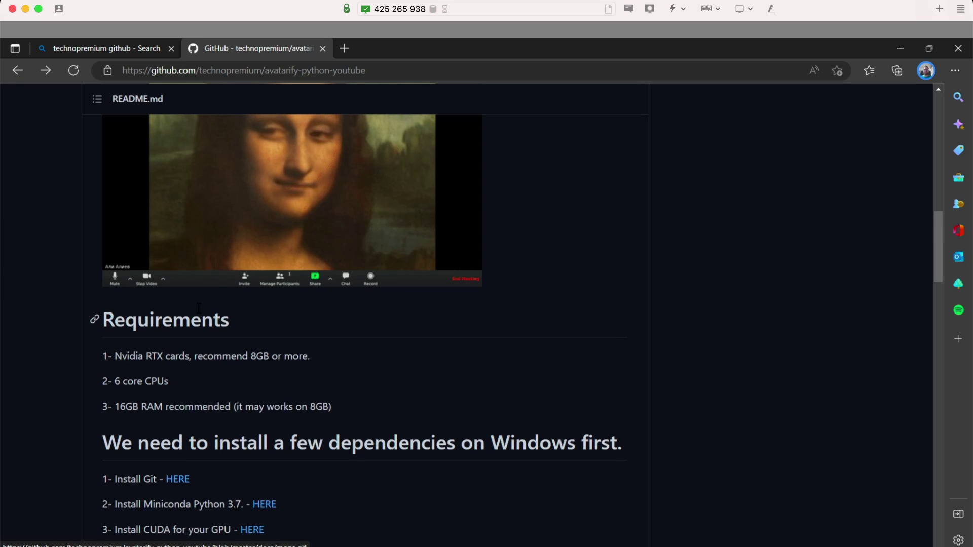
right_click(265, 503)
click(371, 289)
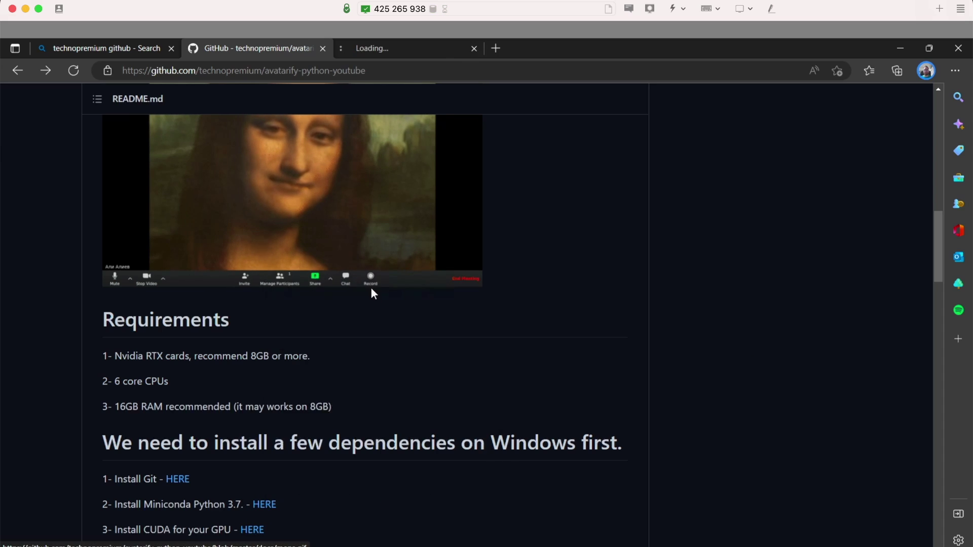
click(408, 48)
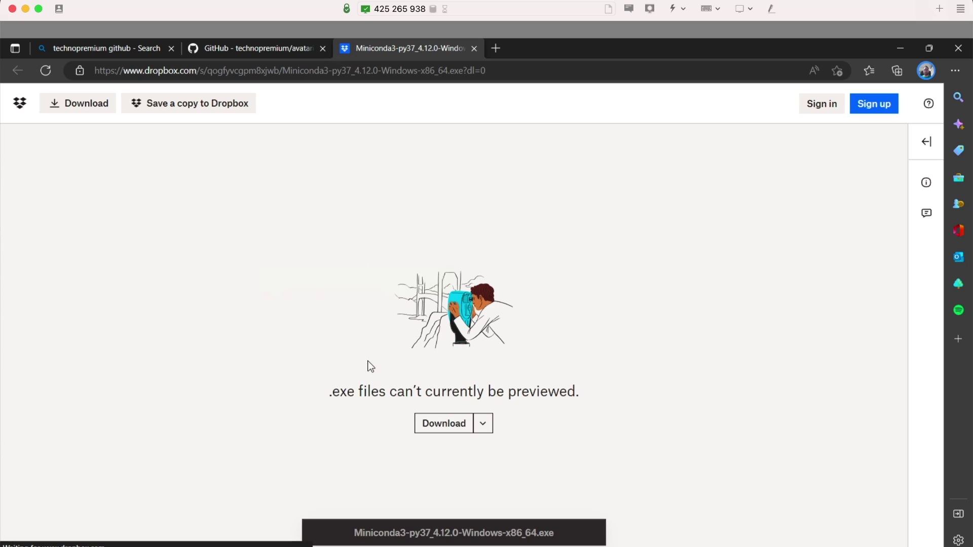
click(439, 433)
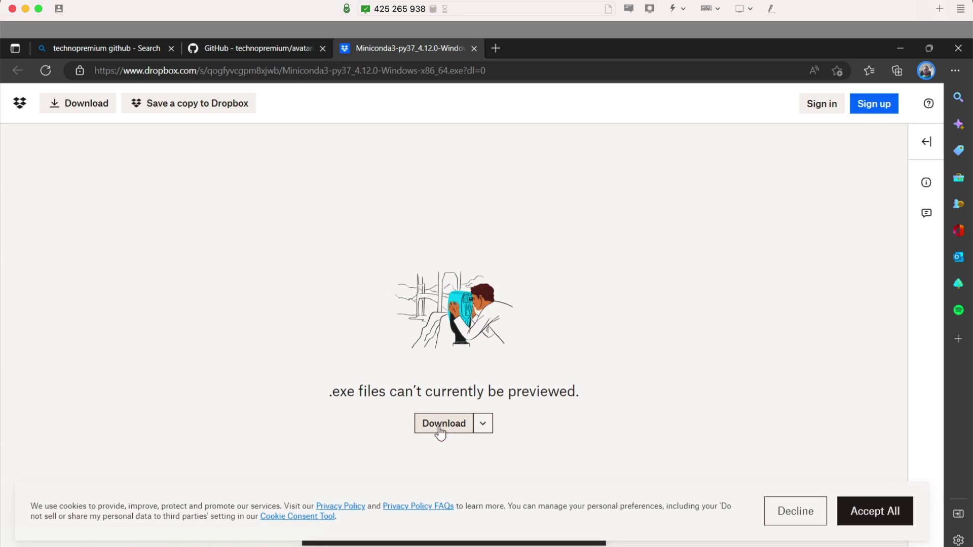
Download the CUDA Toolkit 11.7 Update 1 local exe for Windows 11 through the README's CUDA link and check the download progress
click(264, 48)
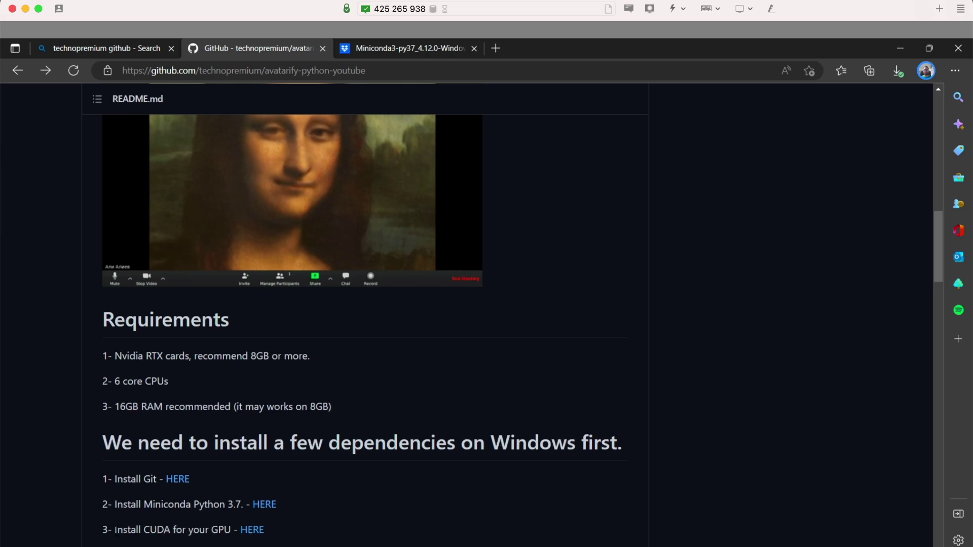
click(253, 530)
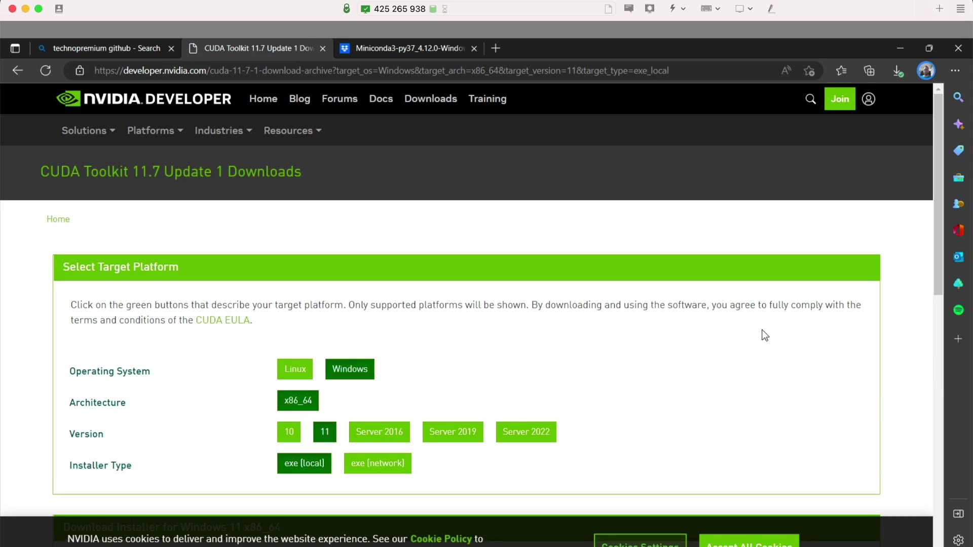
drag(936, 123, 932, 158)
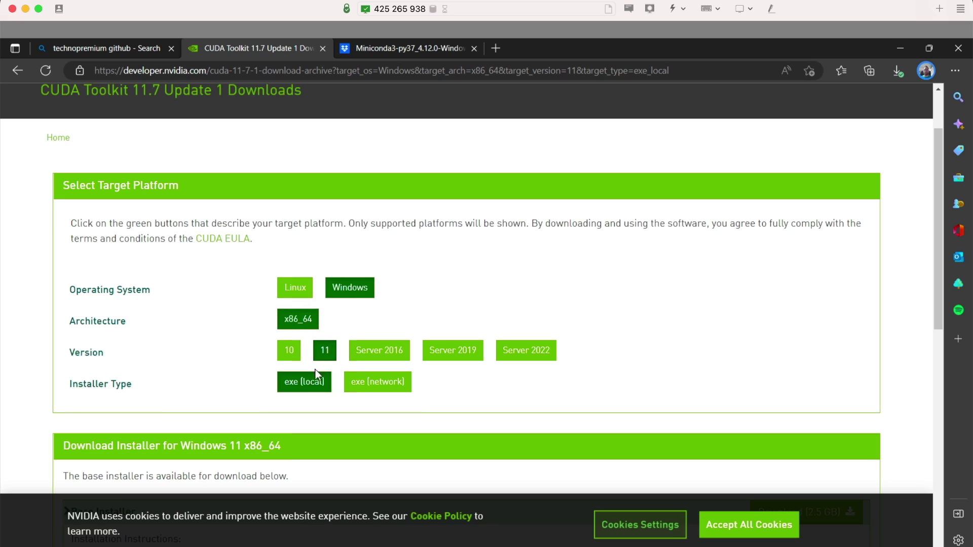
drag(938, 261, 938, 350)
click(826, 302)
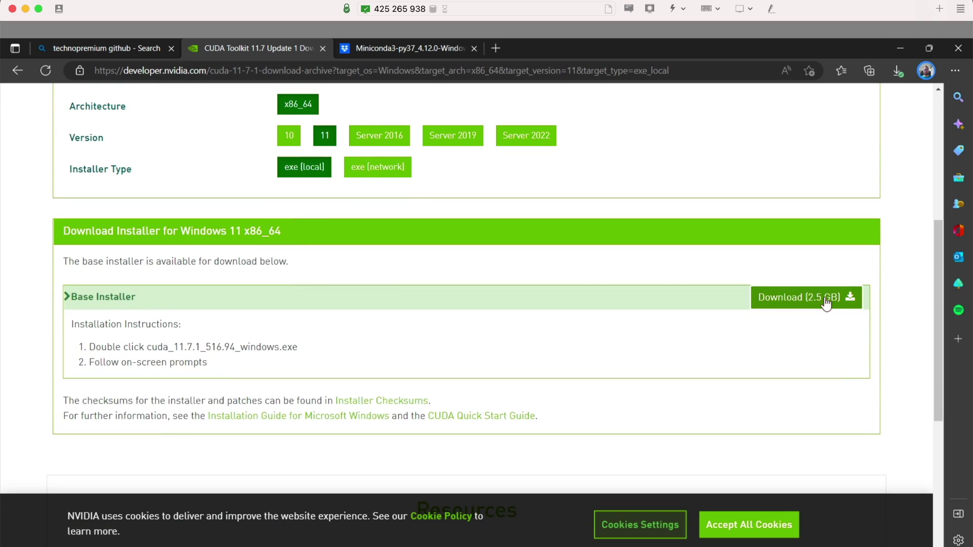
mouse_move(829, 140)
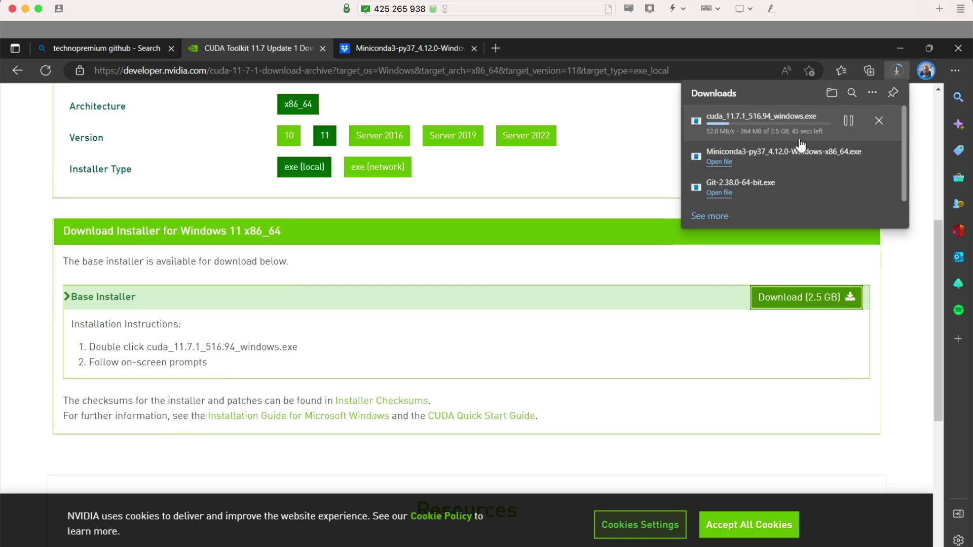
click(536, 188)
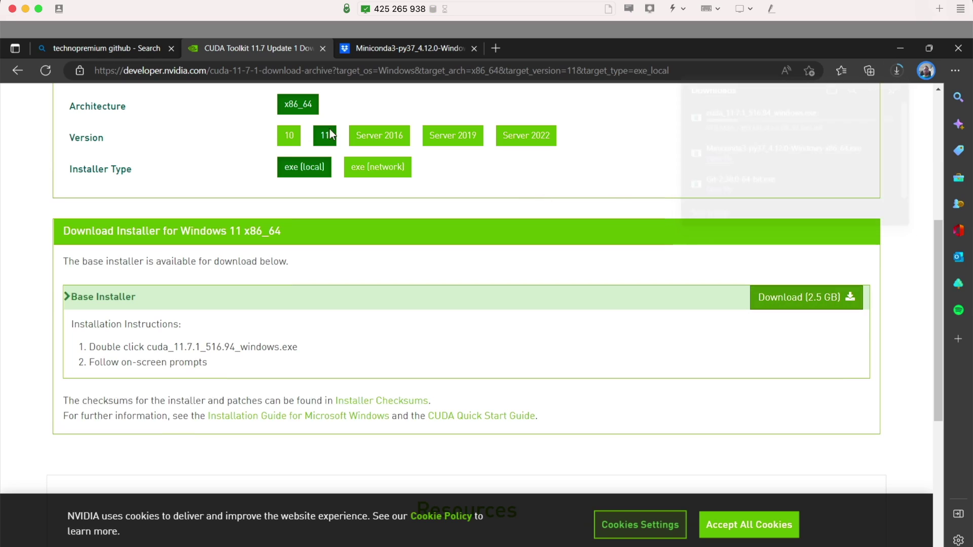
click(897, 72)
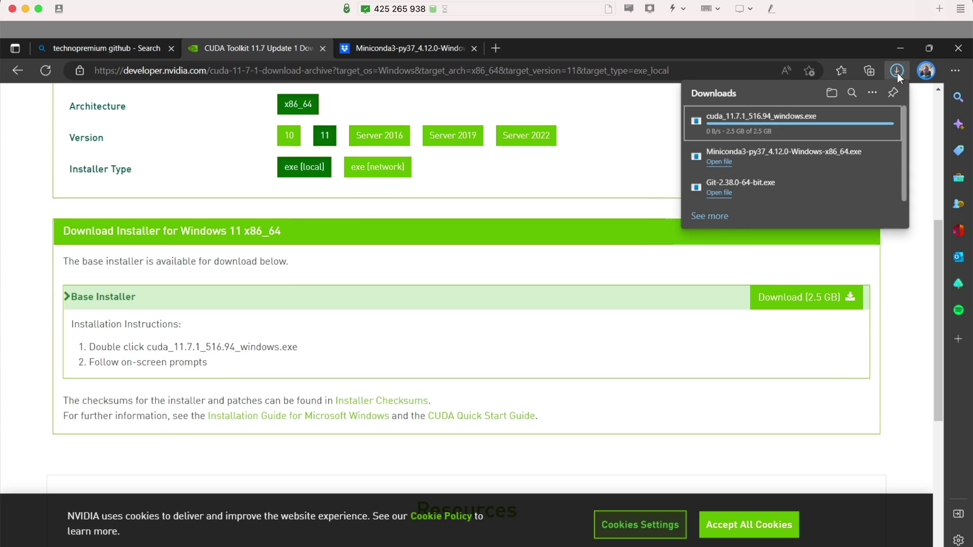
click(548, 215)
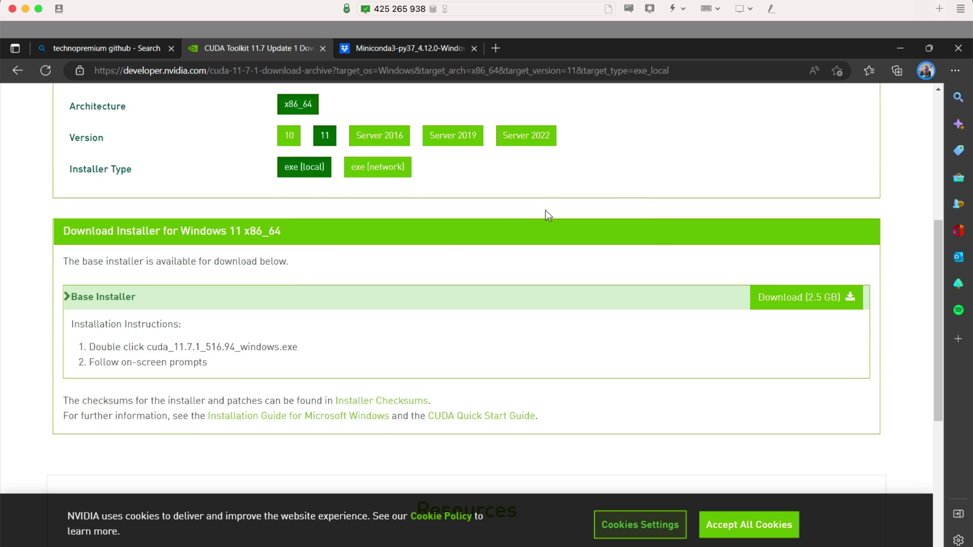
Return to the README's app installation section, and open the Downloads folder in File Explorer
click(13, 72)
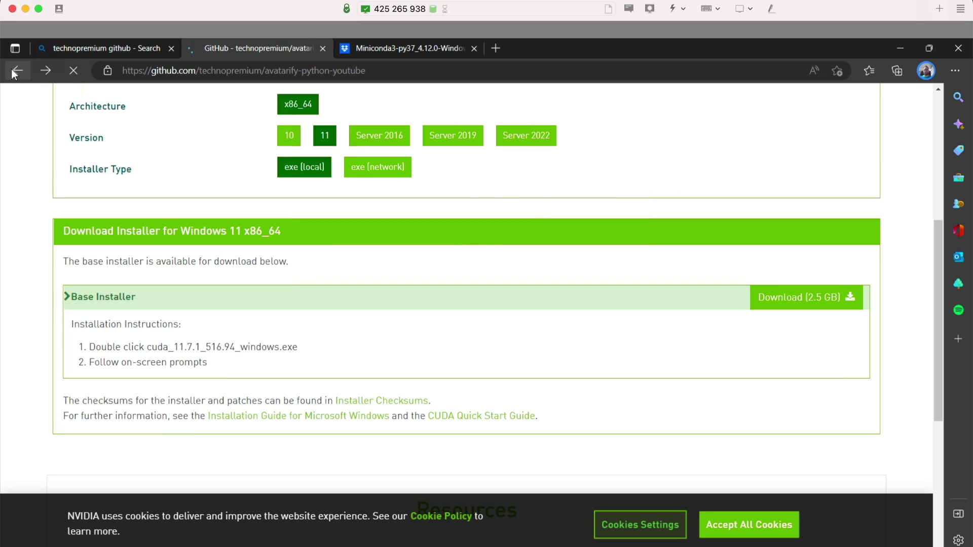
drag(938, 267, 938, 279)
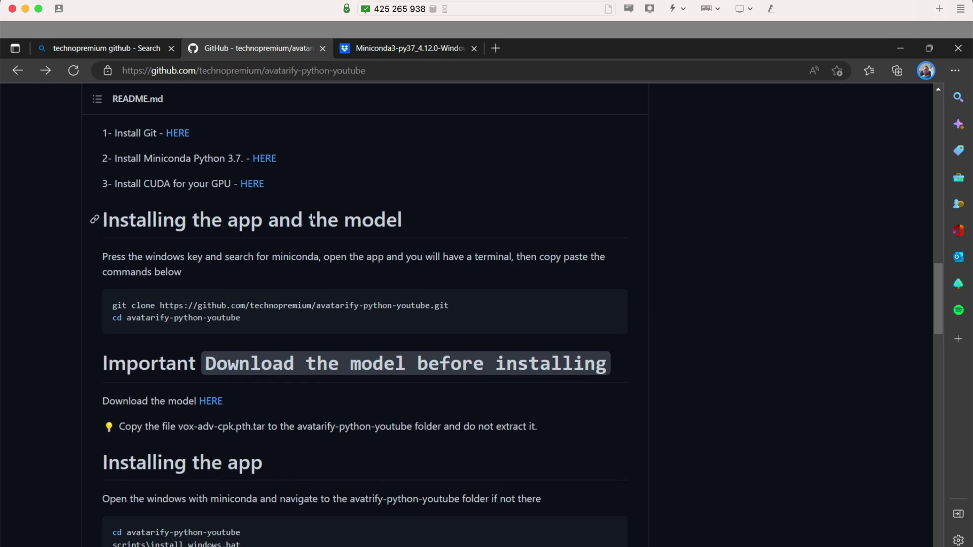
key(super+e)
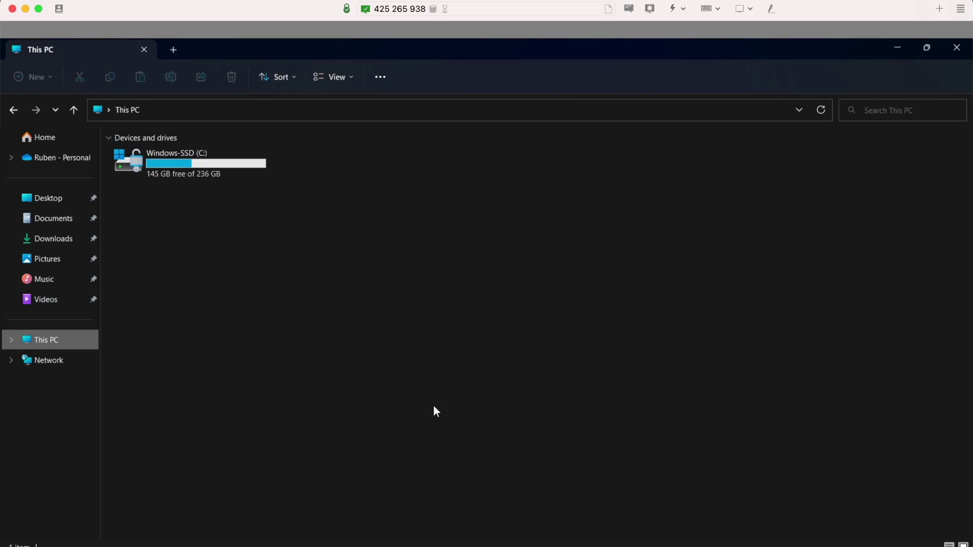
click(52, 219)
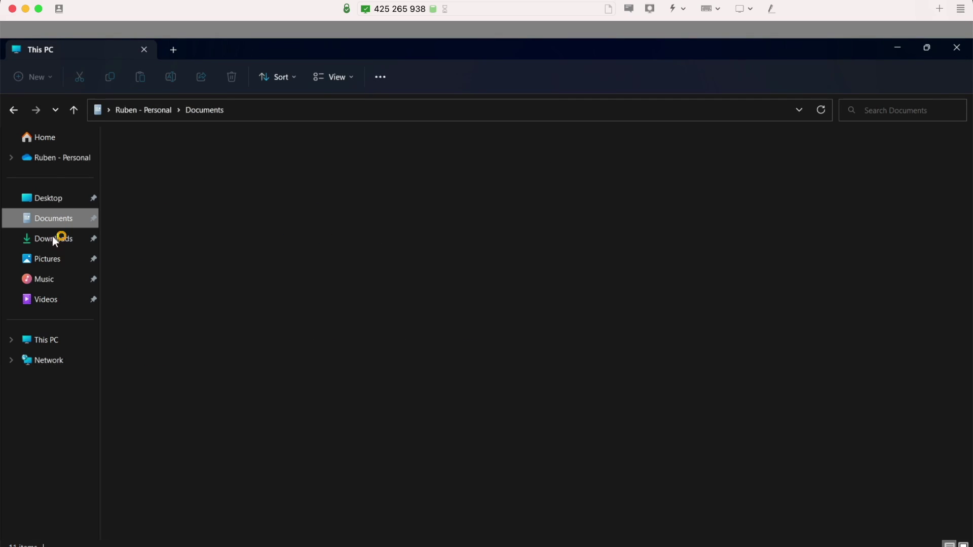
click(53, 239)
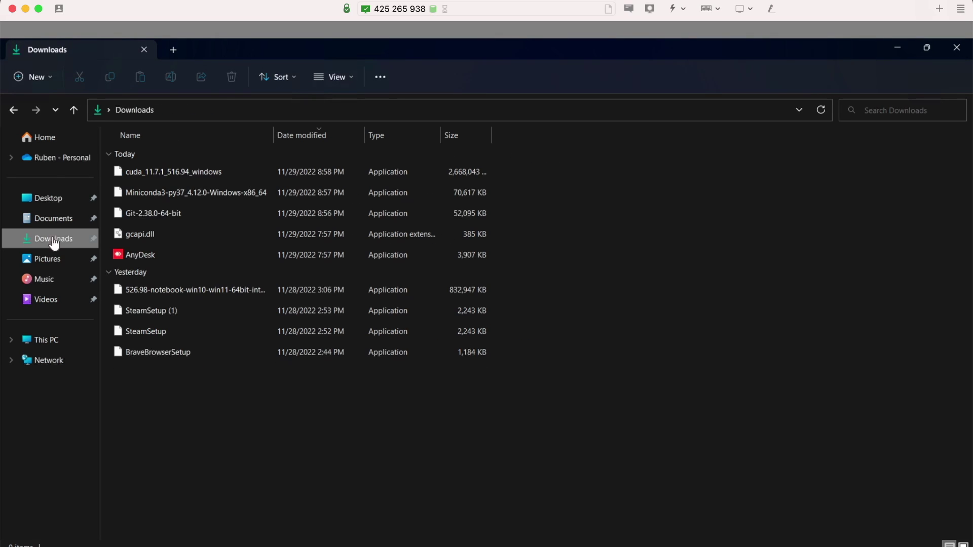
Run the Git-2.38.0-64-bit installer with permission to make changes, accepting the default destination C:\Program Files\Git, components and Start Menu folder
click(195, 213)
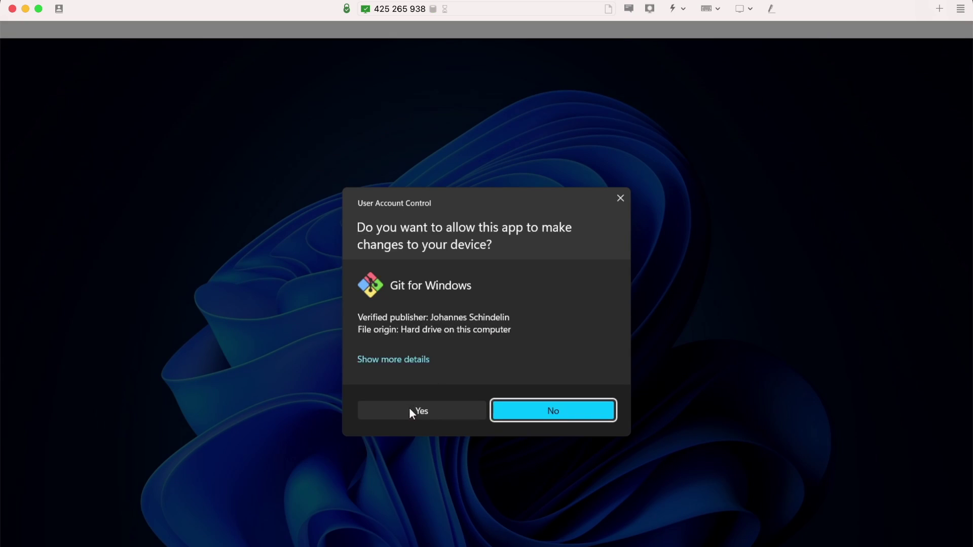
click(412, 408)
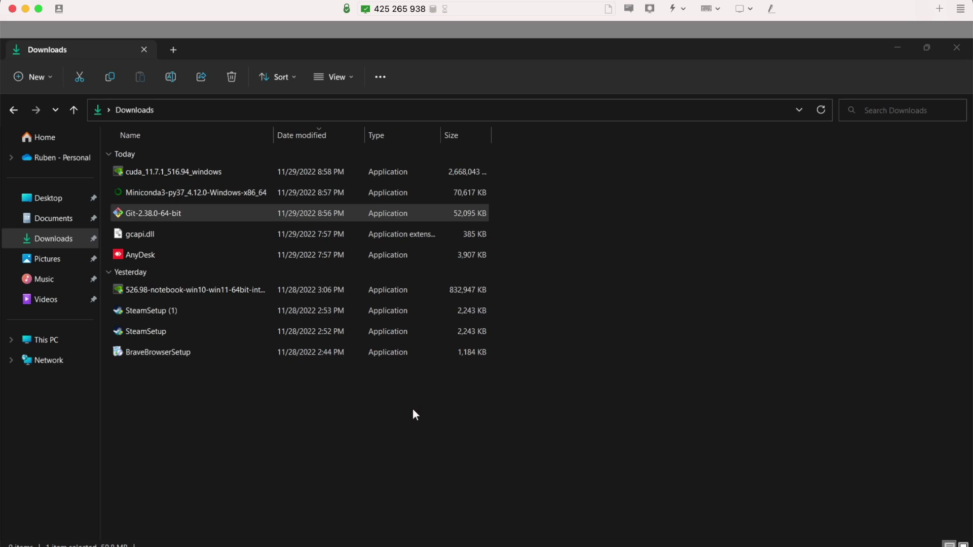
click(555, 402)
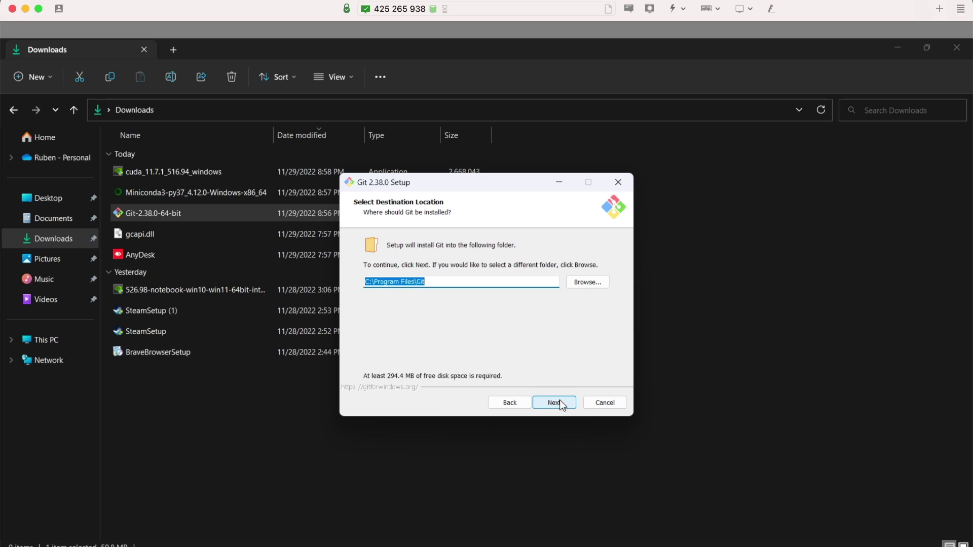
click(560, 401)
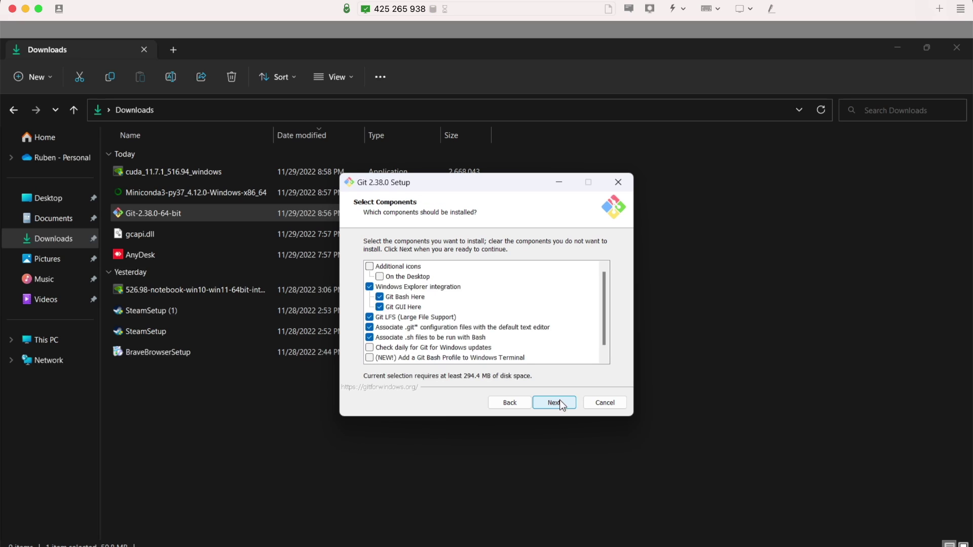
click(560, 402)
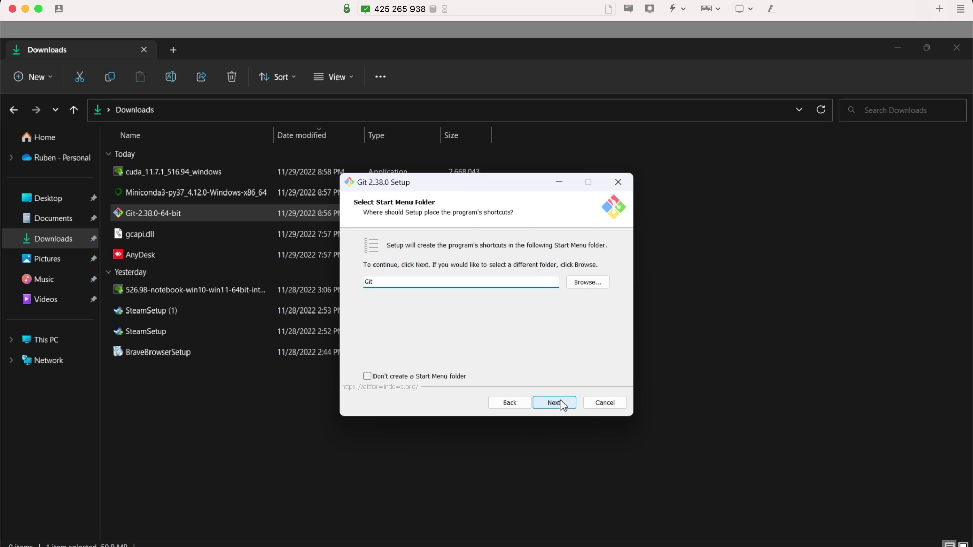
click(560, 402)
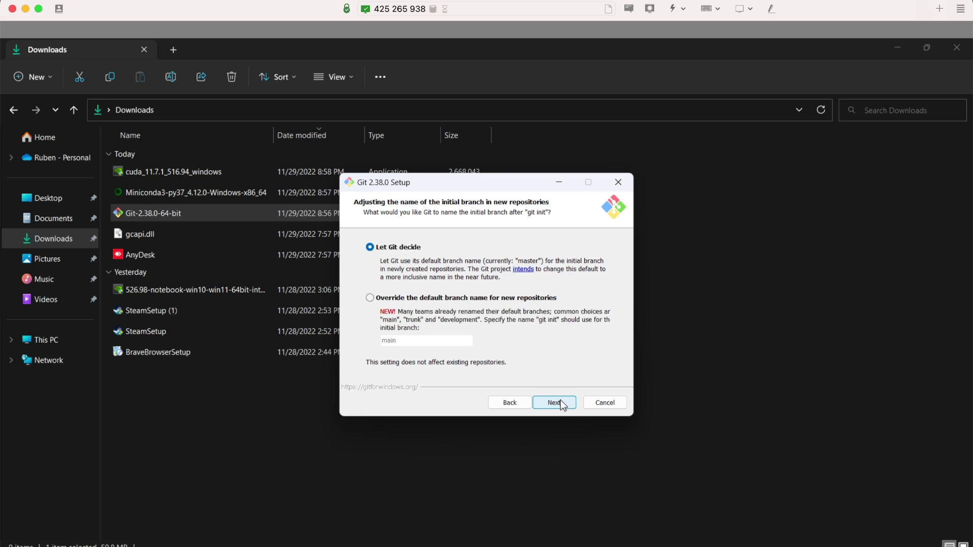
Keep the remaining Git setup defaults, including Let Git decide, the OpenSSL library and file system caching, then install Git and finish the setup
click(561, 403)
click(561, 403)
click(561, 403)
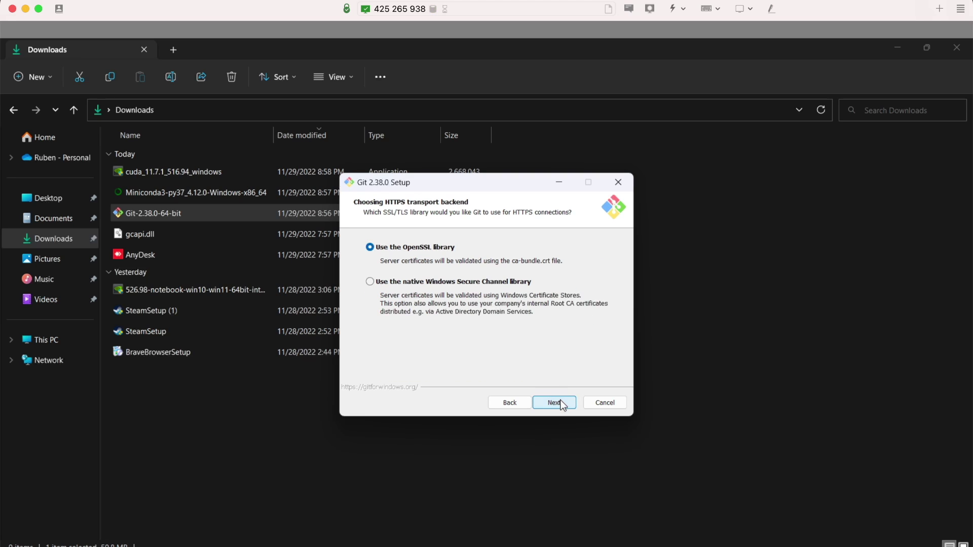
click(561, 403)
click(561, 403)
click(561, 403)
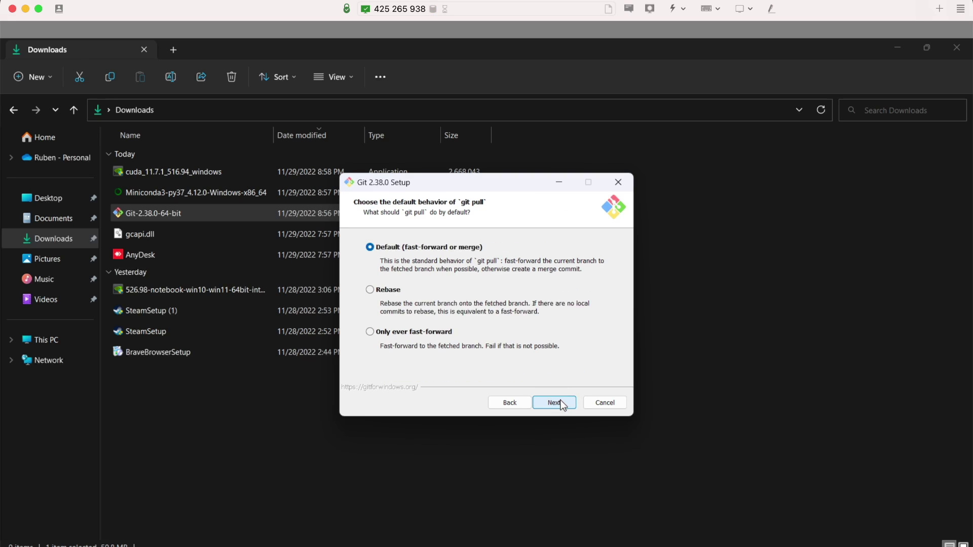
click(561, 403)
click(560, 403)
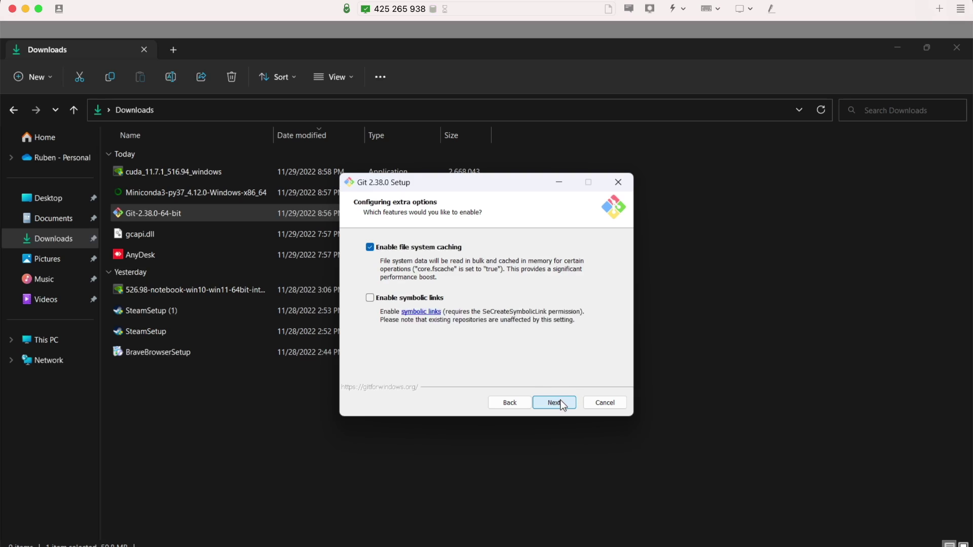
click(561, 402)
click(561, 403)
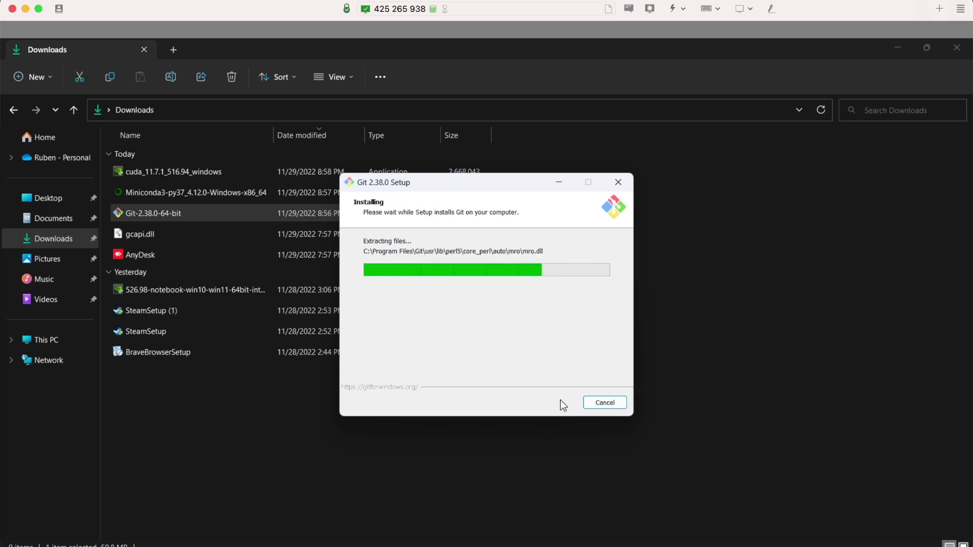
click(463, 314)
click(557, 402)
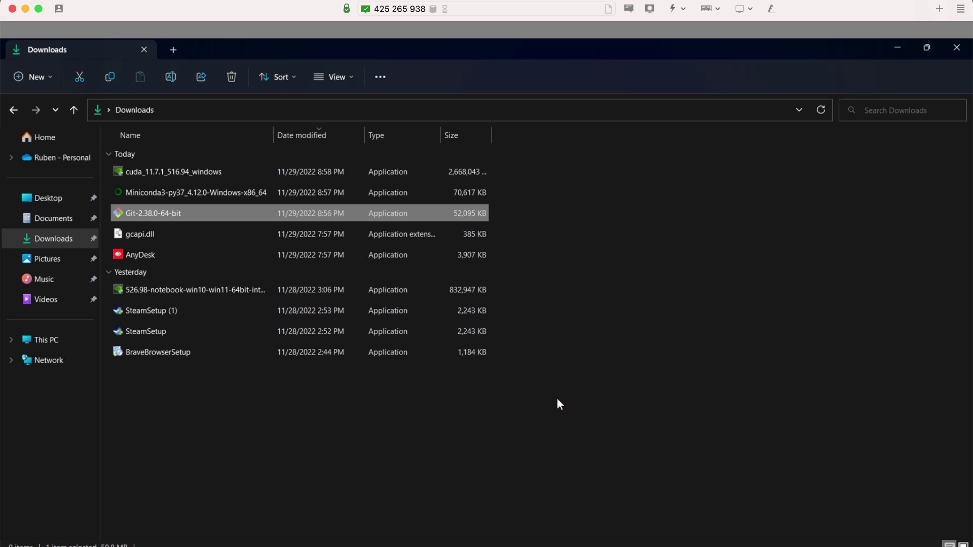
Run the Miniconda3-py37_4.12.0 installer from Downloads and install it for Just Me, registered as the default Python 3.7 without adding it to PATH
double_click(196, 191)
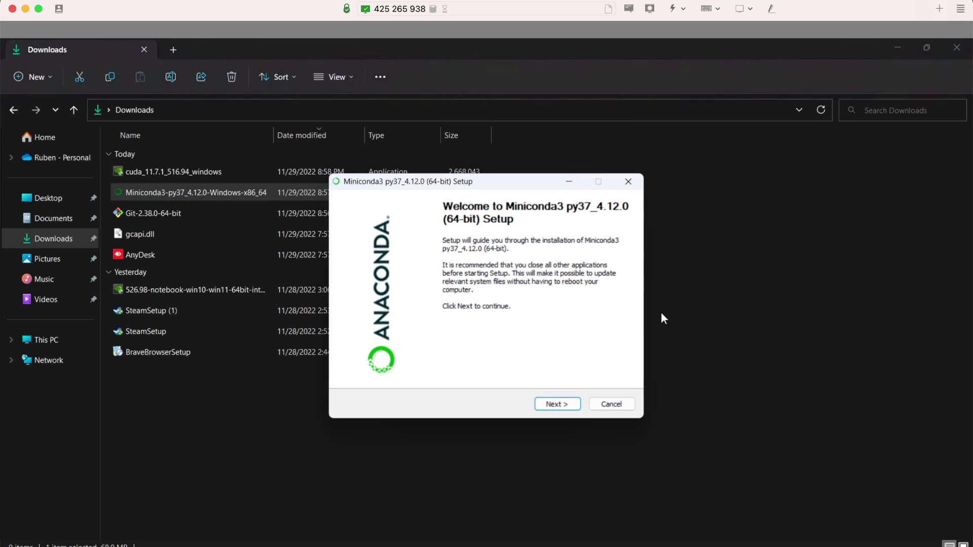
click(560, 404)
click(562, 404)
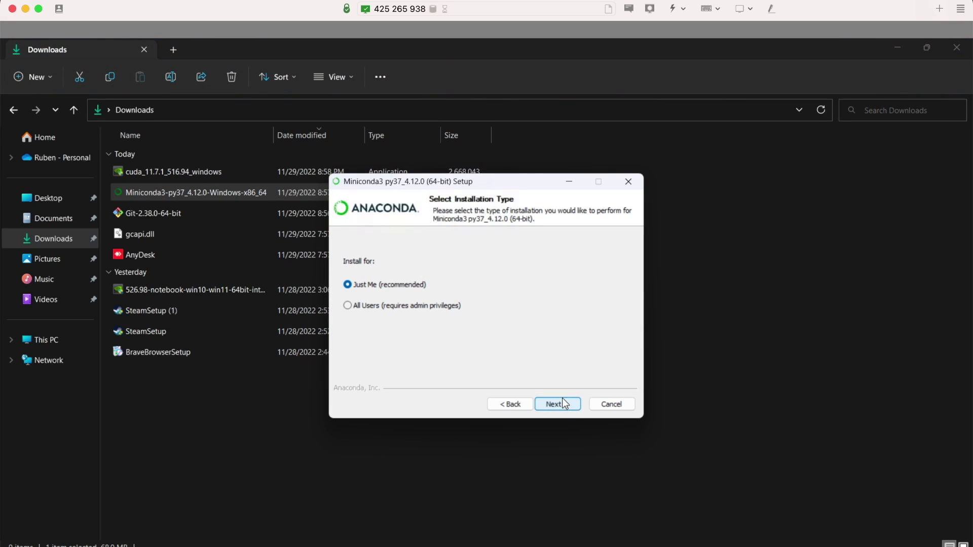
click(562, 404)
click(562, 404)
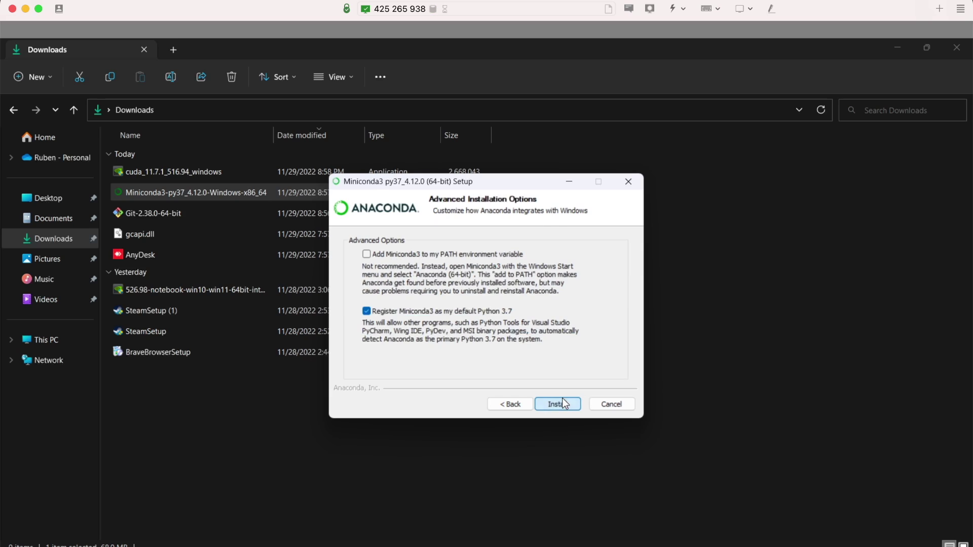
click(563, 404)
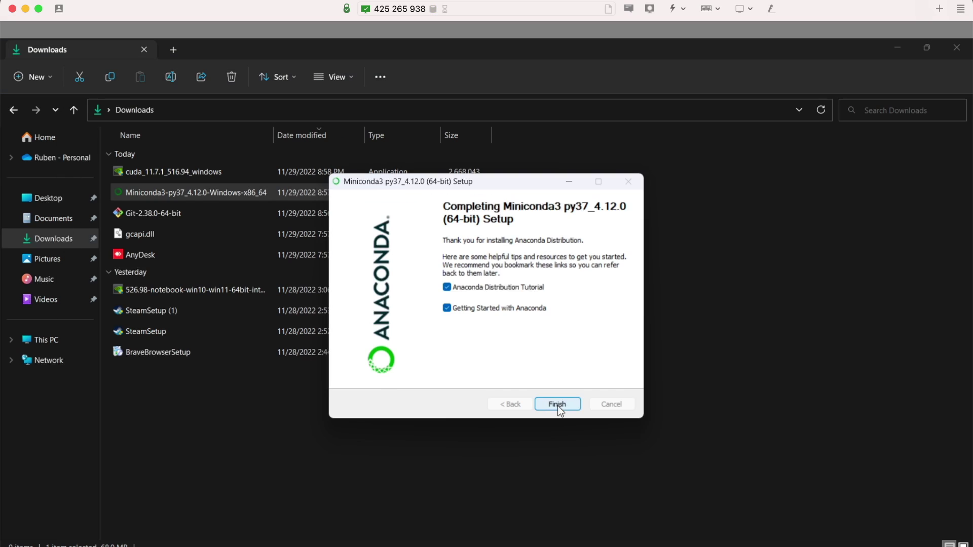
Finish the Miniconda3 setup with the Anaconda Distribution Tutorial and Getting Started with Anaconda options turned off
click(487, 287)
click(486, 309)
click(558, 403)
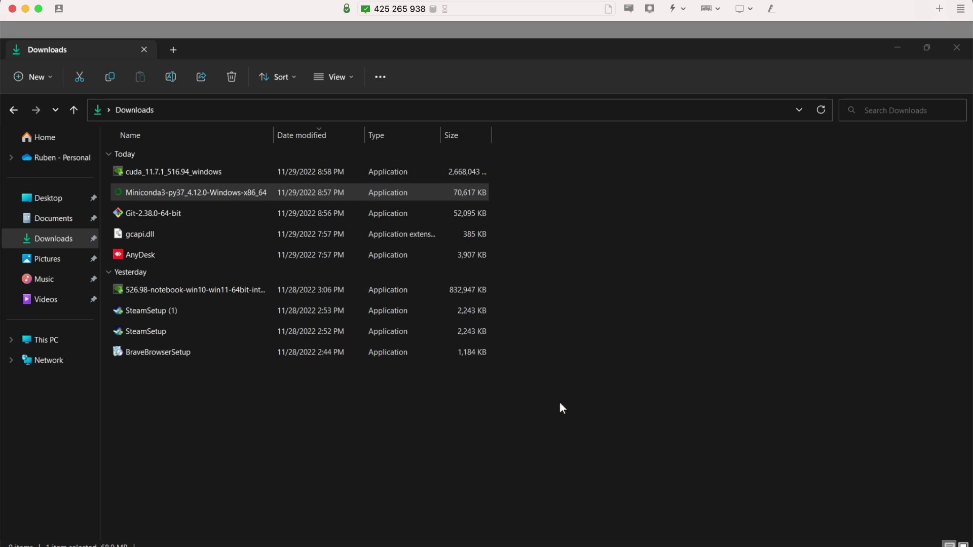
Run the cuda_11.7.1_516.94_windows installer with permission to make changes, accept the license, and install with Express options despite the missing Visual Studio
click(181, 167)
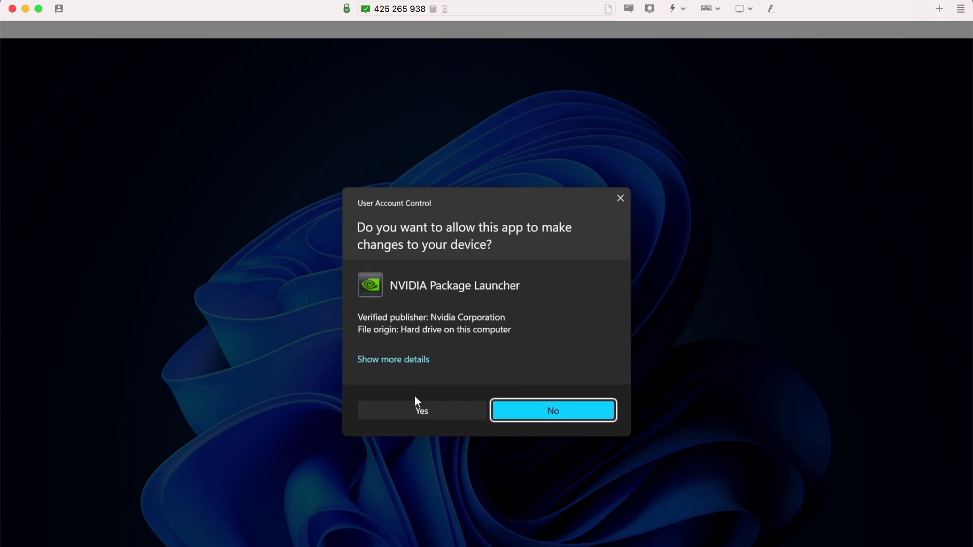
click(411, 406)
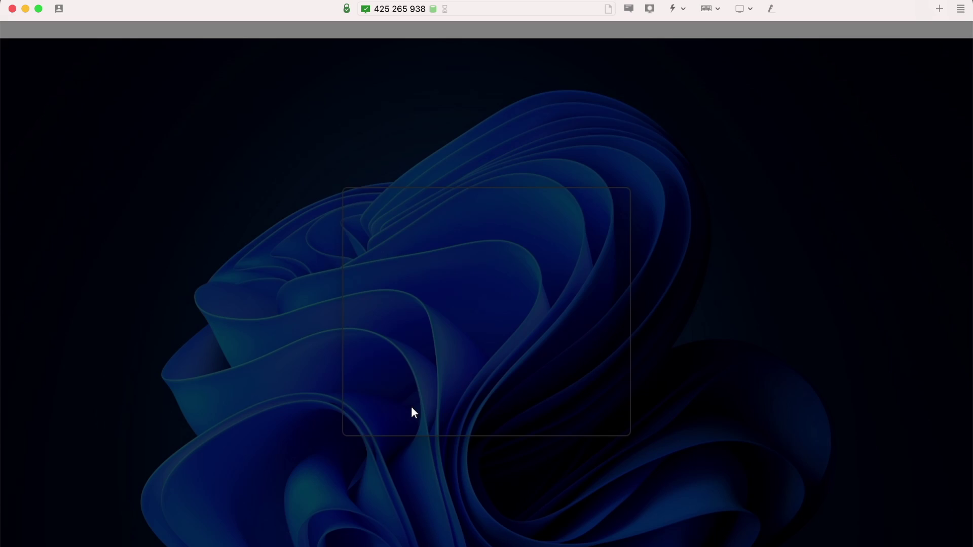
click(464, 331)
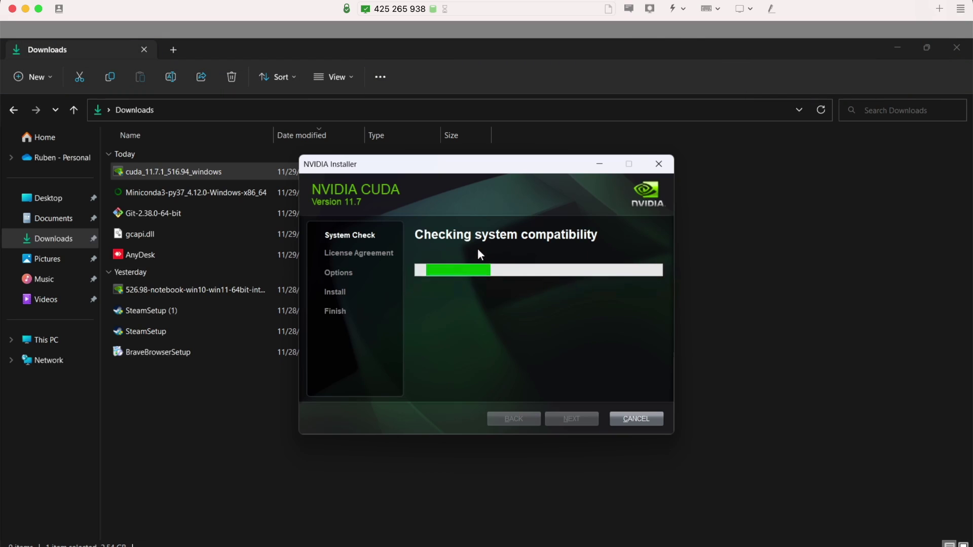
click(560, 421)
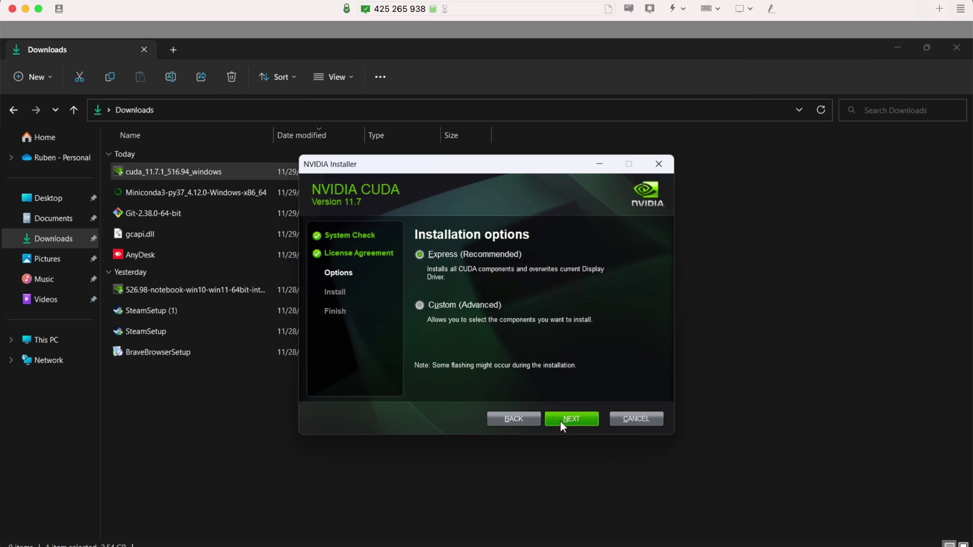
click(568, 421)
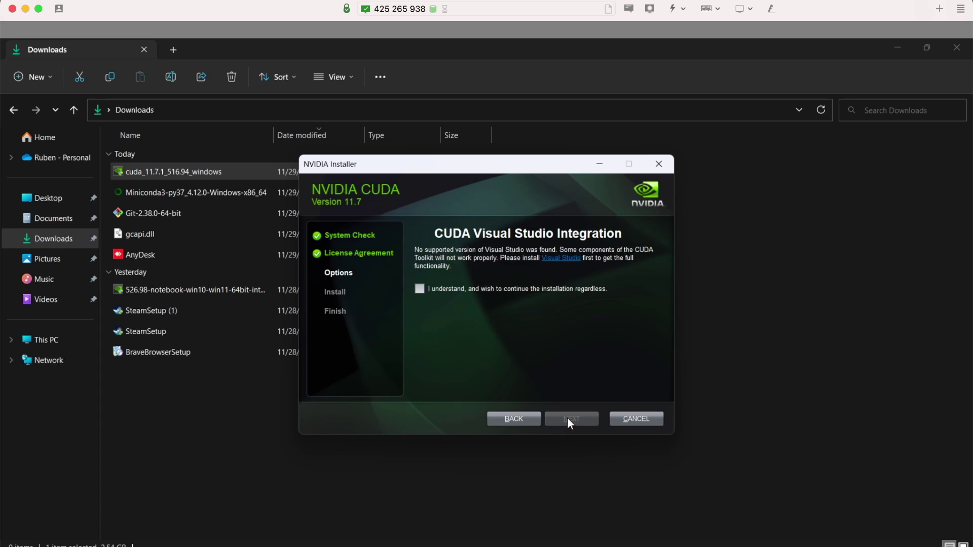
click(420, 289)
click(578, 419)
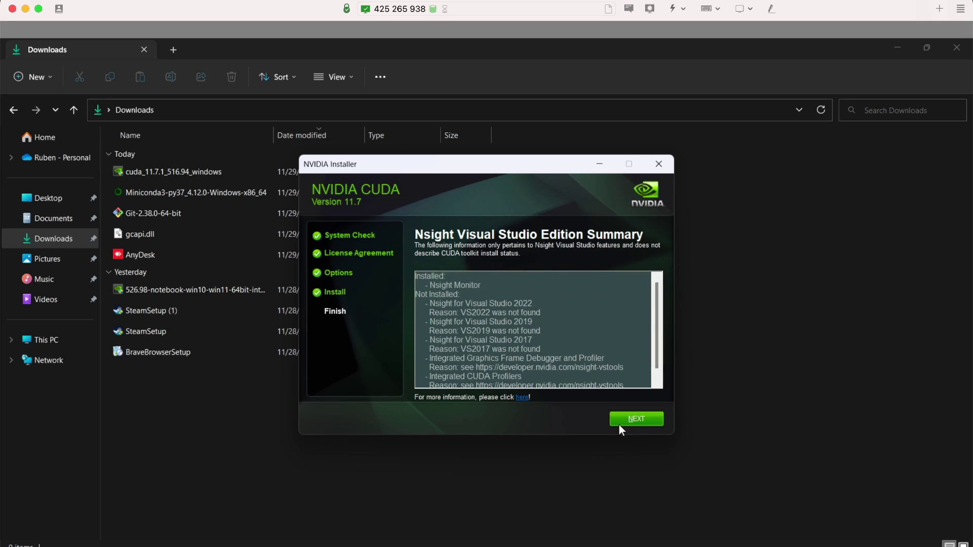
Complete and close the NVIDIA CUDA installer, and return to the GitHub README by minimizing the Downloads window
click(633, 419)
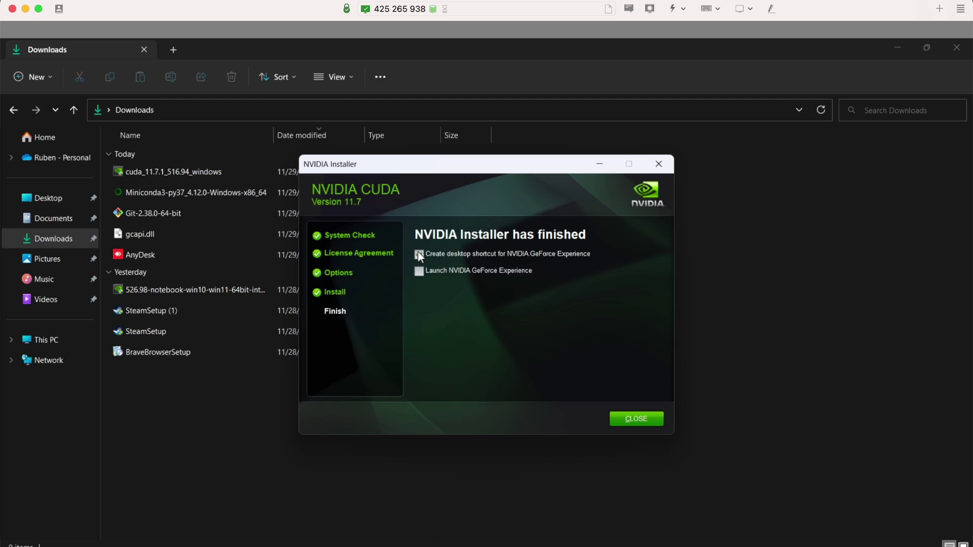
click(642, 417)
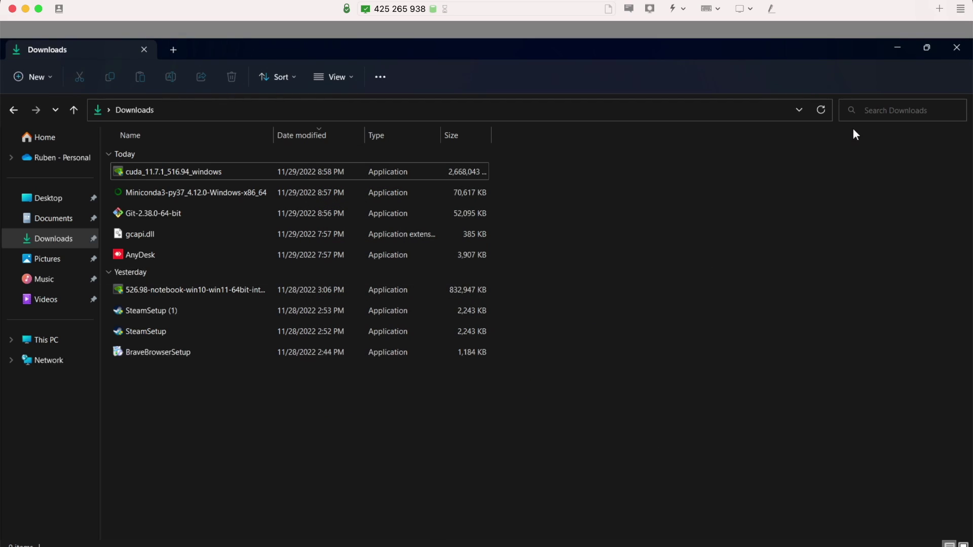
click(895, 48)
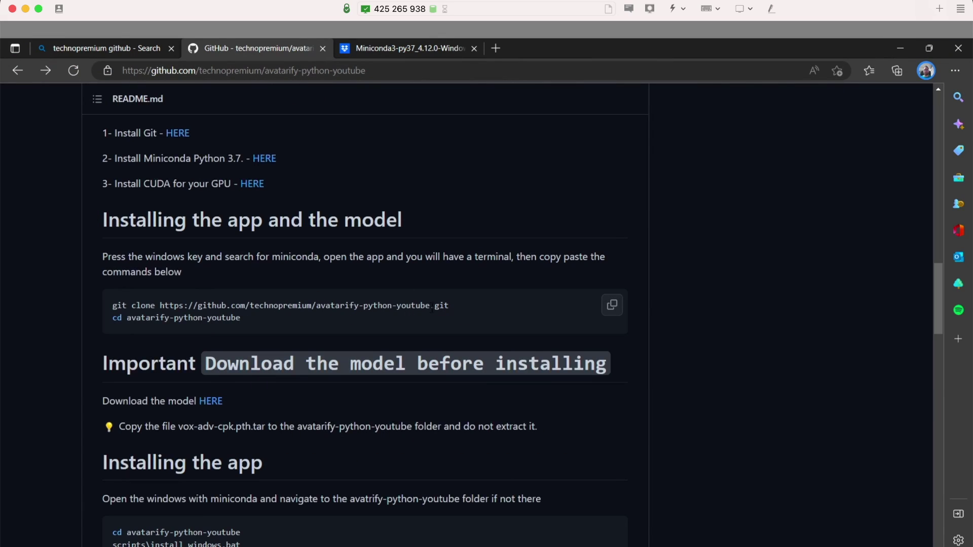
Search Windows for "mini", open Anaconda Prompt (miniconda3), and move its window to uncover the start of the README's commands
drag(449, 307, 217, 308)
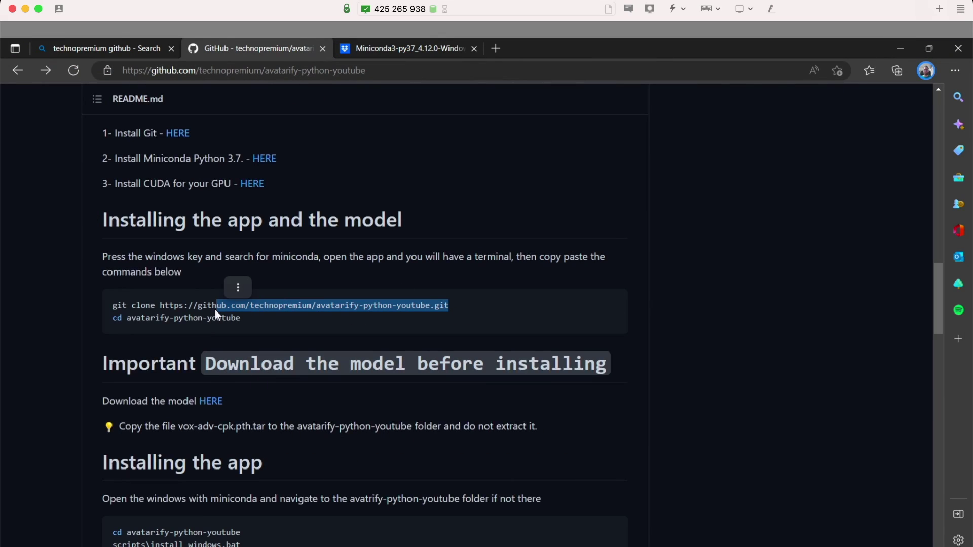
click(182, 262)
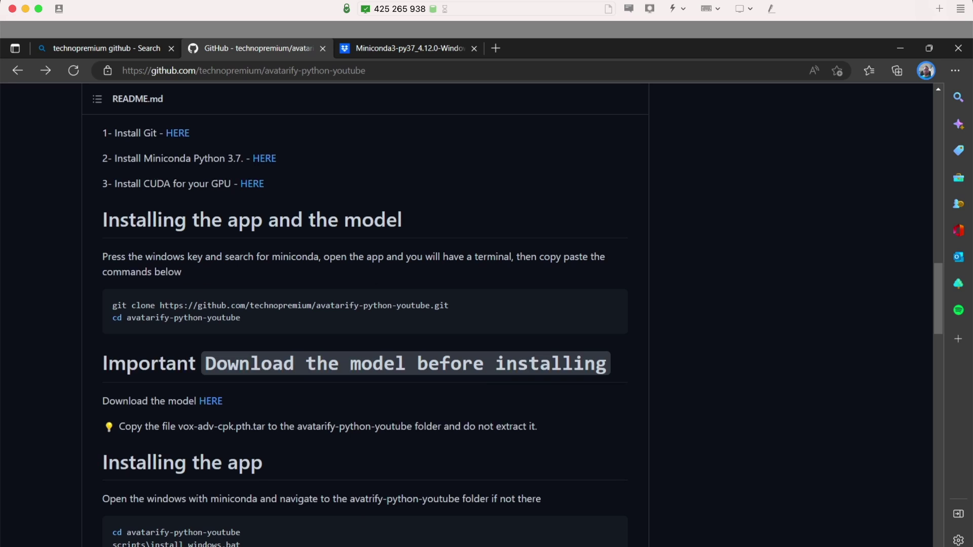
key(super)
text(mini)
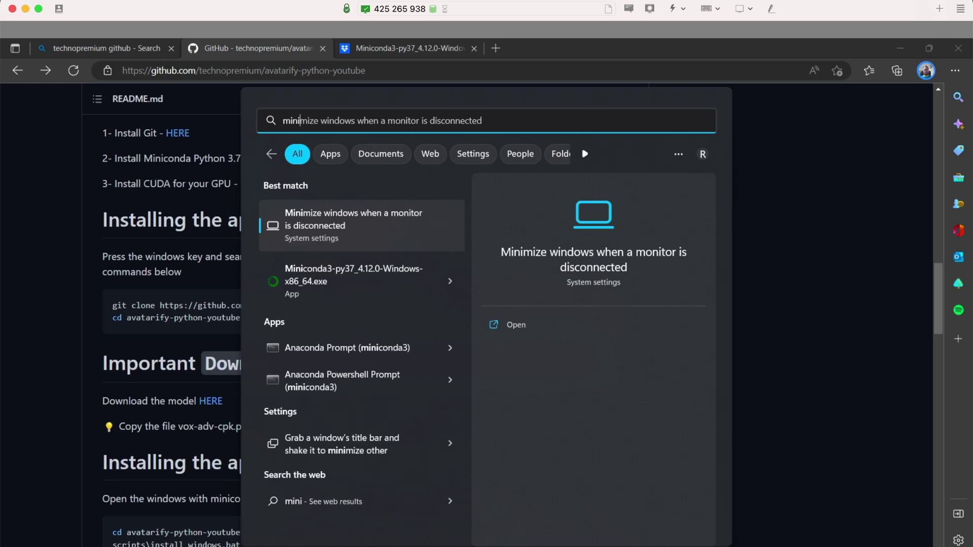
key(Down)
key(Down)
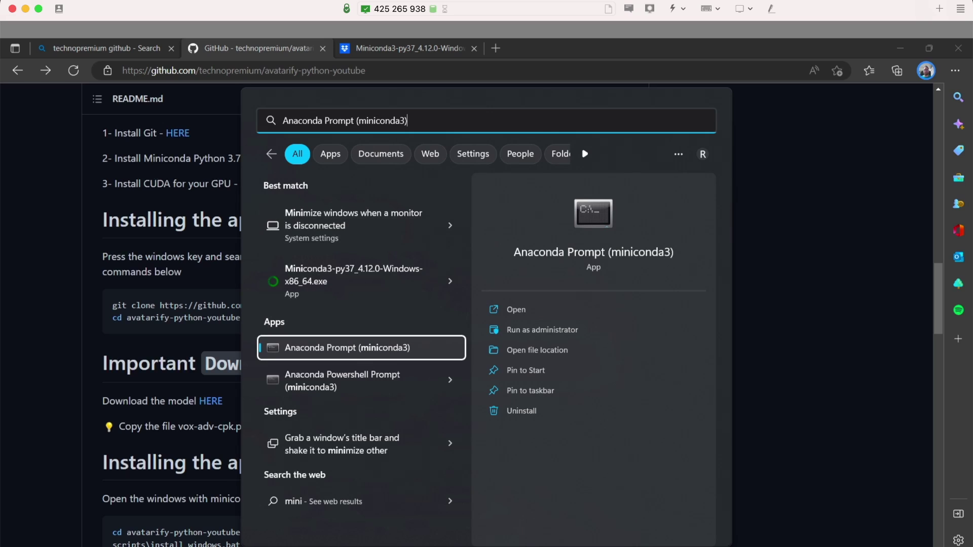
key(Return)
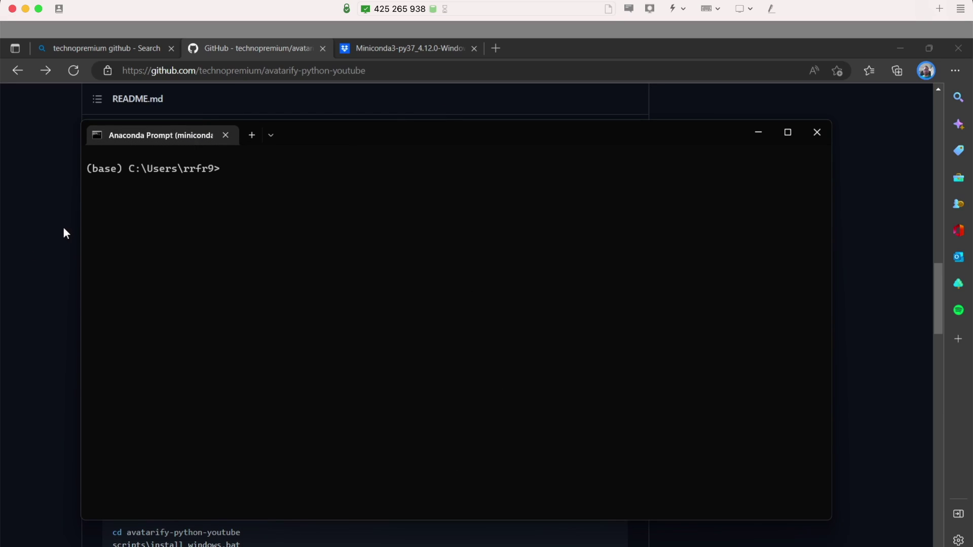
drag(332, 136, 439, 134)
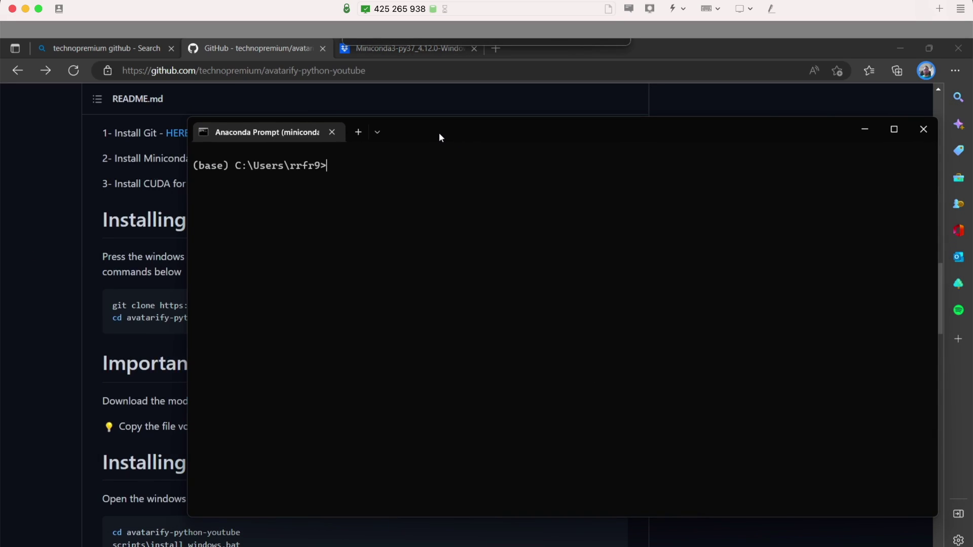
key(alt+Tab)
drag(471, 307, 132, 300)
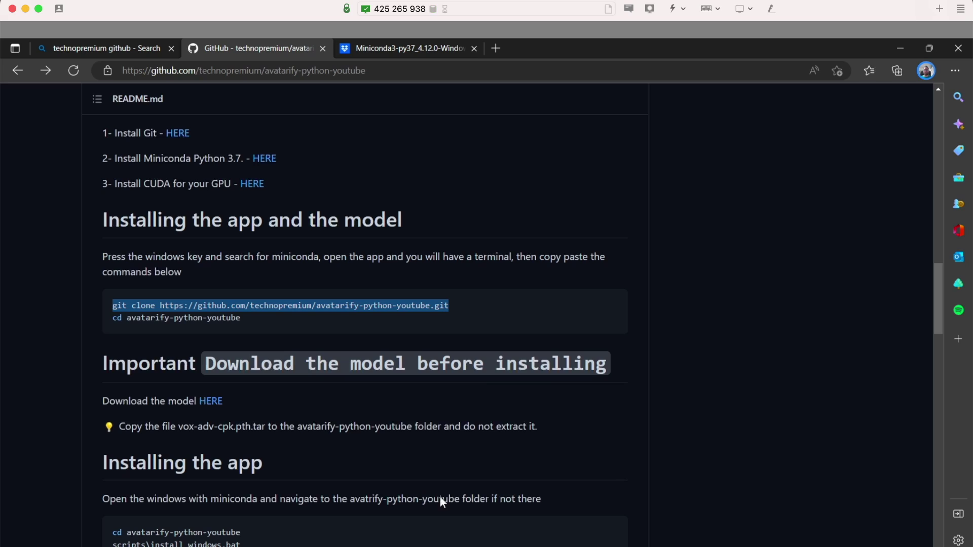
key(alt+Tab)
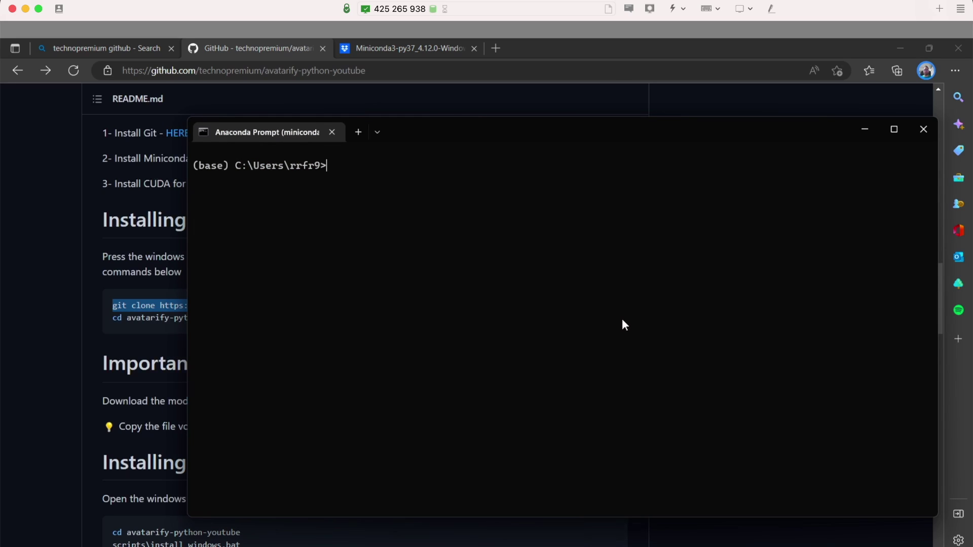
text(git clone https://github.com/technopremium/avatarify-python-youtube.git)
key(Return)
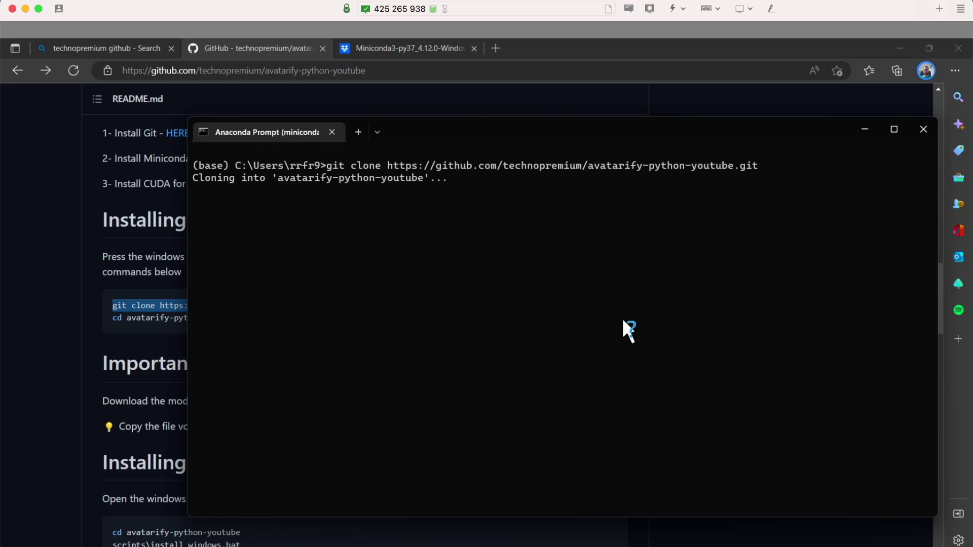
Copy the README's cd avatarify-python-youtube command and run it in the Anaconda Prompt to enter the cloned folder
click(161, 329)
drag(245, 318, 111, 320)
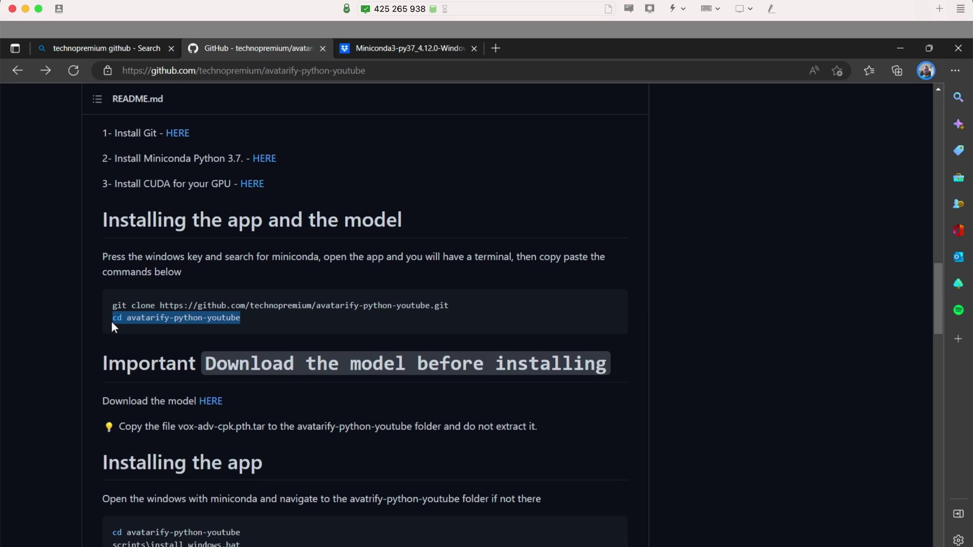
key(alt+Tab)
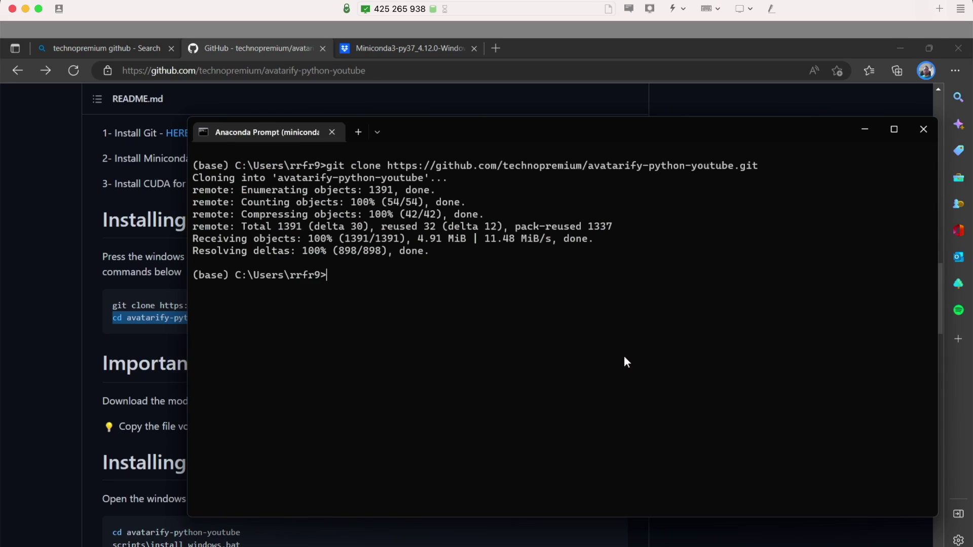
text(cd avatarify-python-youtube)
key(Return)
Download the model file vox-adv-cpk.pth.tar from Dropbox through the README's model link, and return to the README
key(alt+Tab)
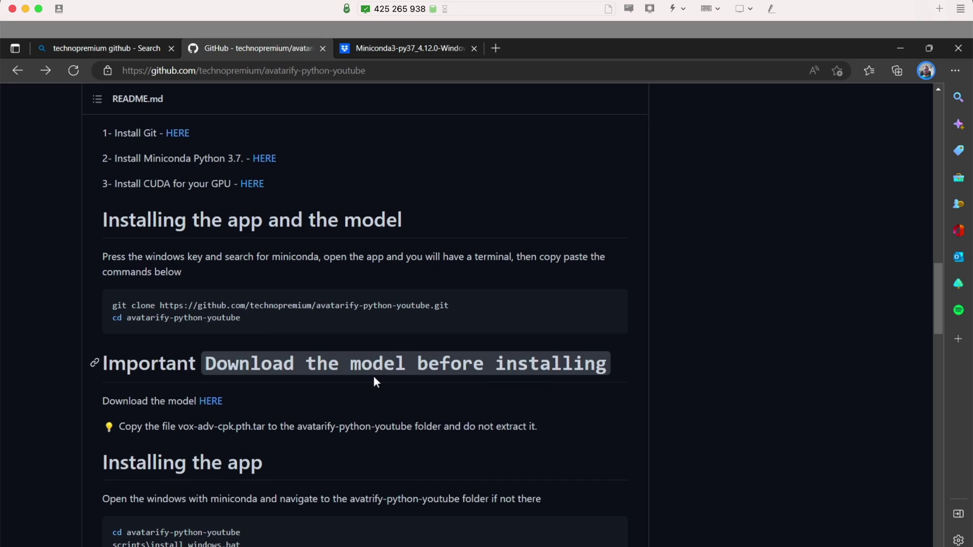
drag(934, 273, 934, 288)
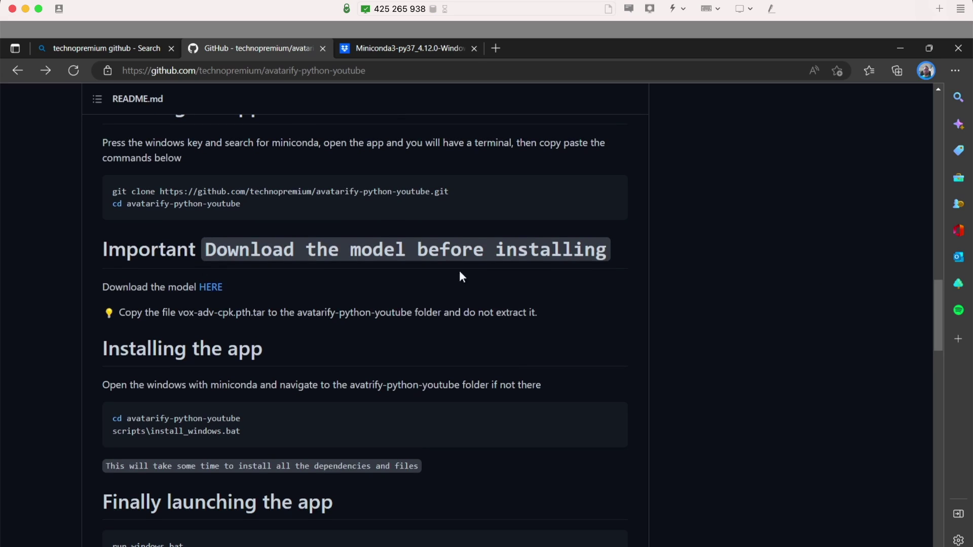
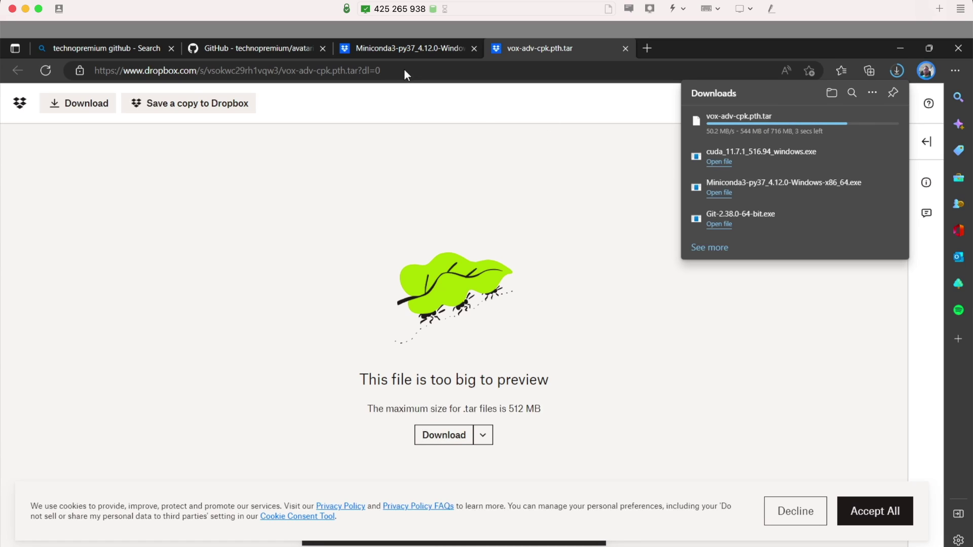
click(254, 48)
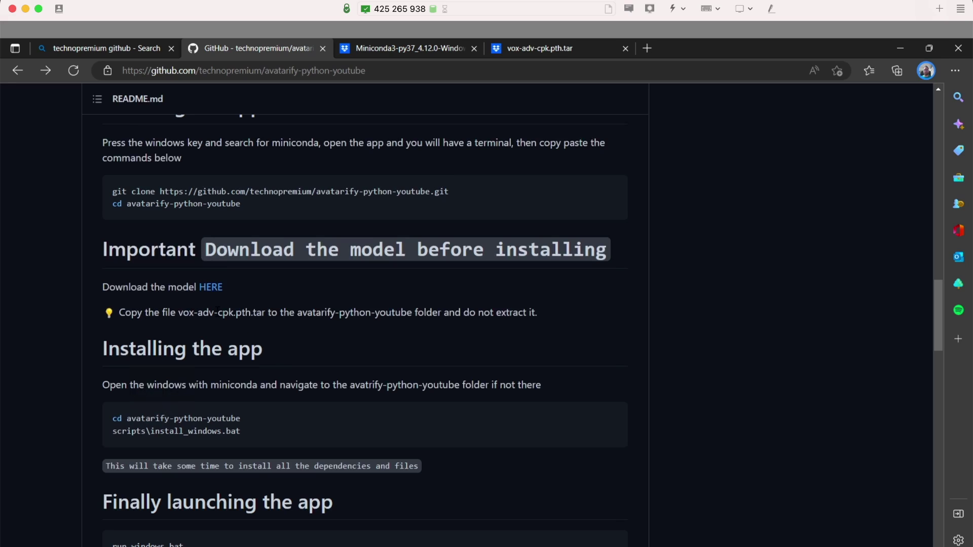
Read the README's note on where to copy the vox-adv-cpk.pth.tar file and whether to extract it
drag(264, 312, 196, 312)
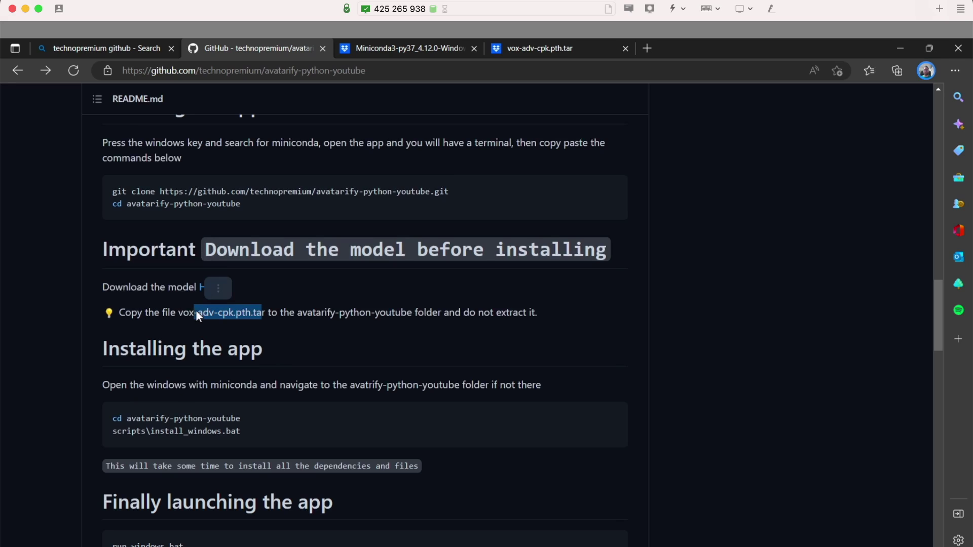
click(307, 317)
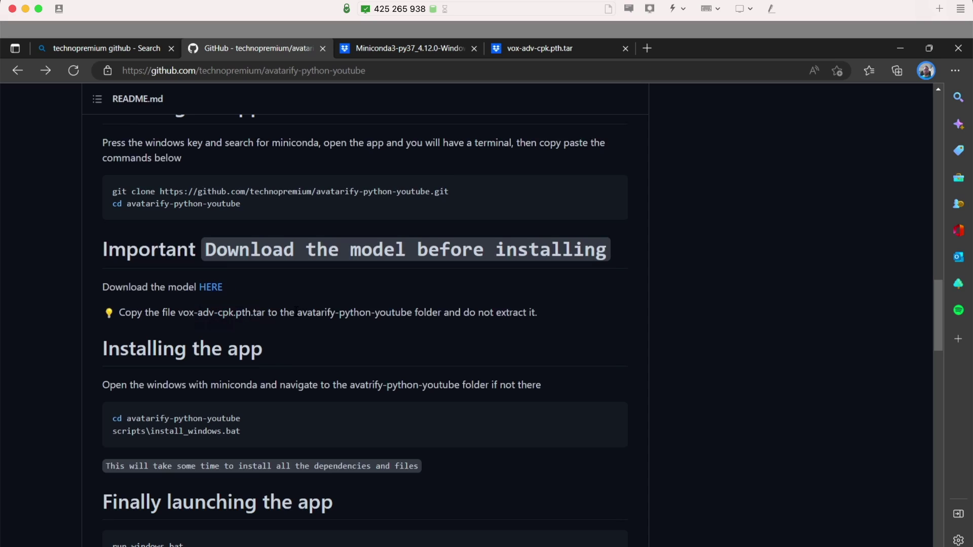
drag(297, 312, 412, 321)
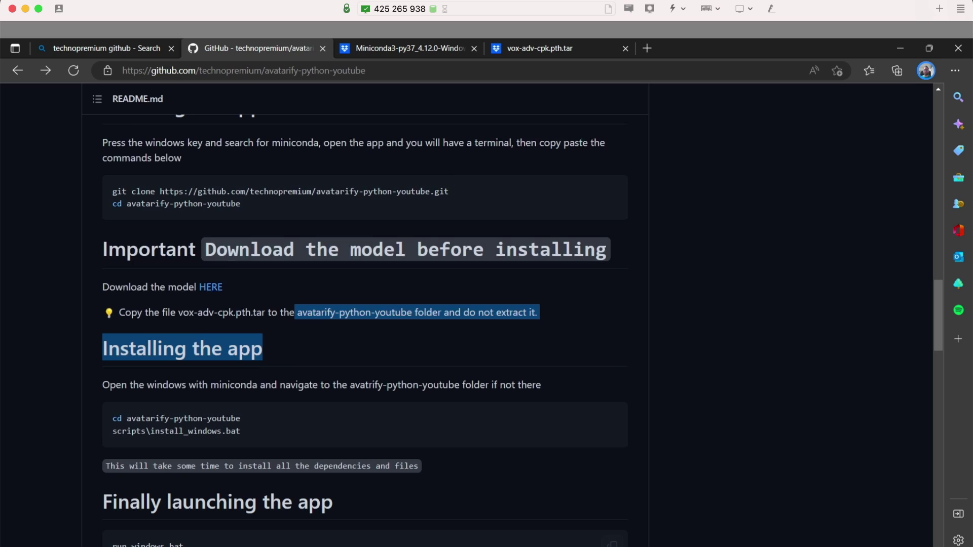
Copy the model file vox-adv-cpk.pth.tar in Downloads and browse to the user's profile folder on the C: drive
key(alt+Tab)
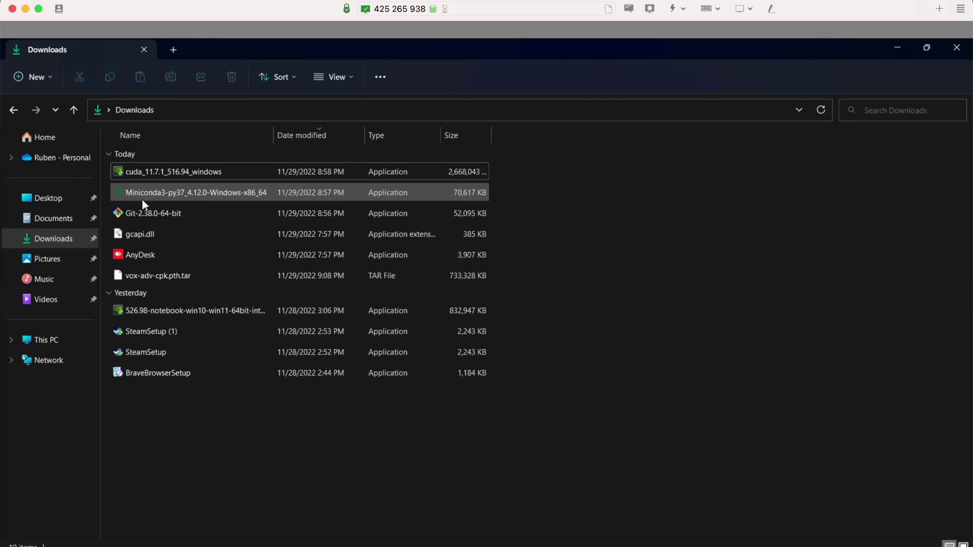
click(176, 274)
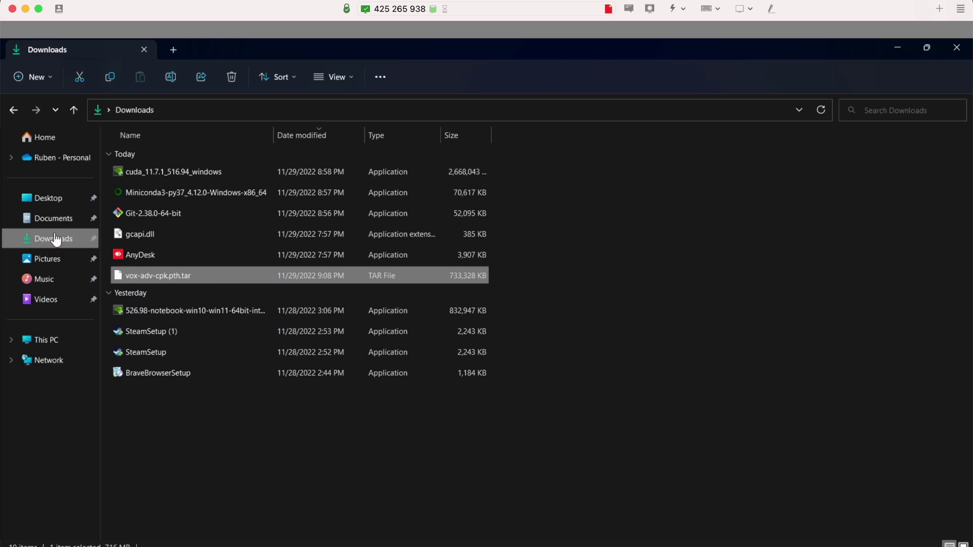
click(43, 344)
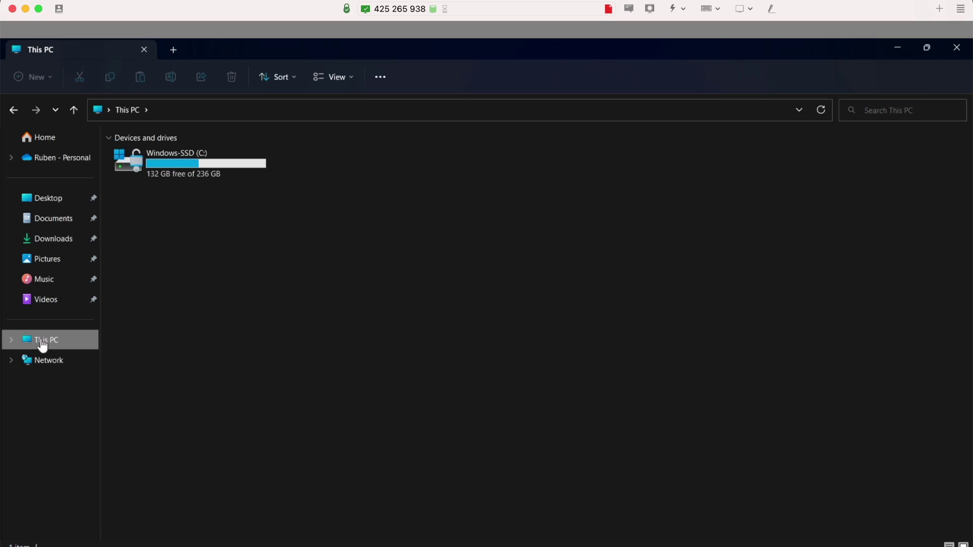
double_click(194, 163)
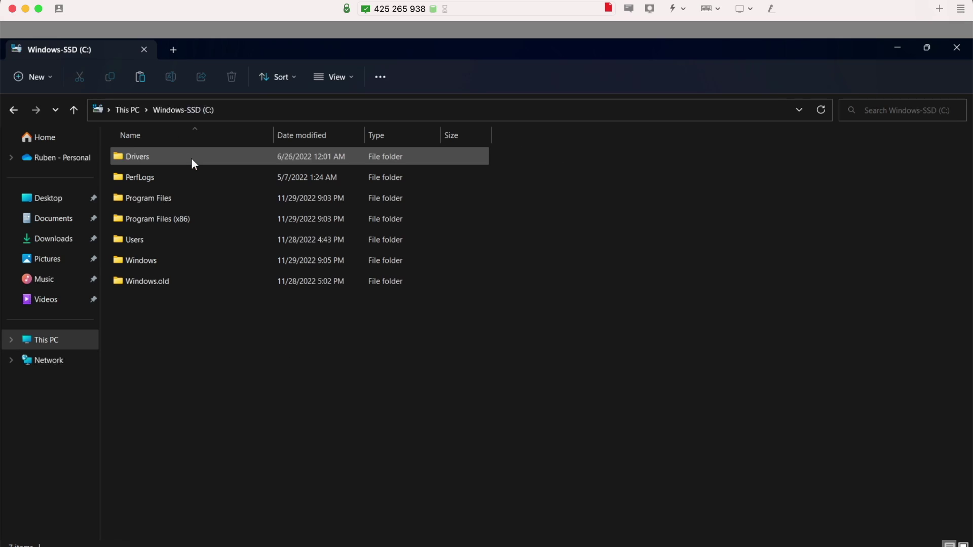
double_click(144, 238)
double_click(146, 178)
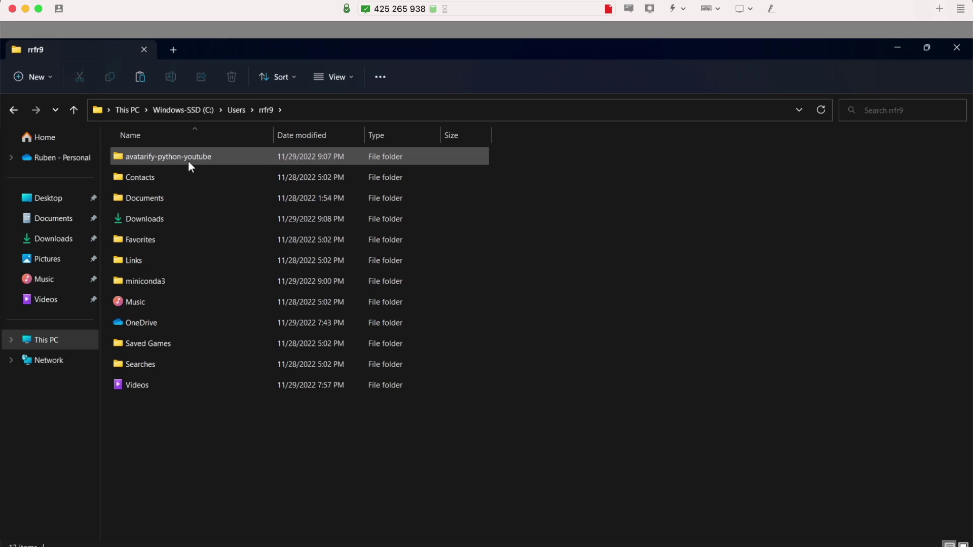
Open the avatarify-python-youtube folder inside the user's profile folder under C:\Users and paste the copied model file there
click(60, 340)
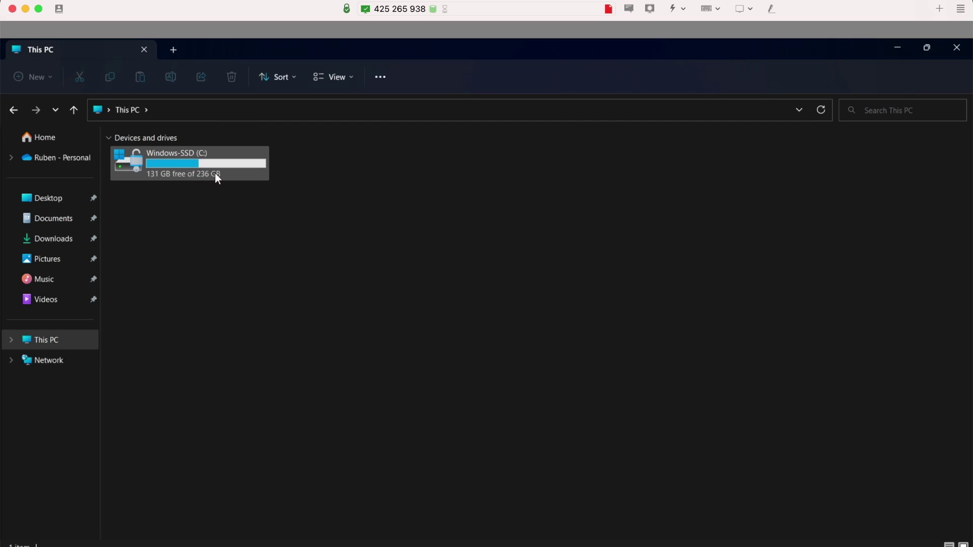
double_click(192, 166)
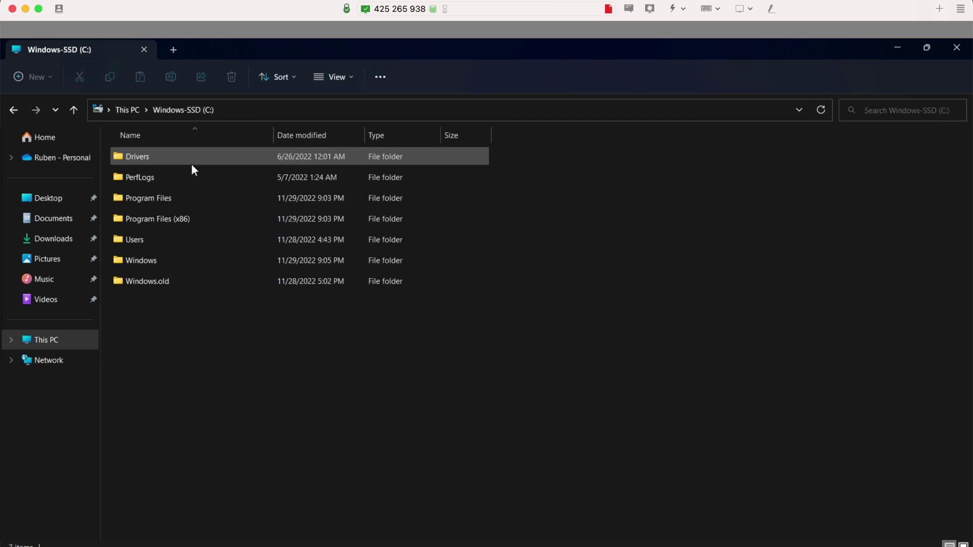
click(145, 247)
double_click(144, 246)
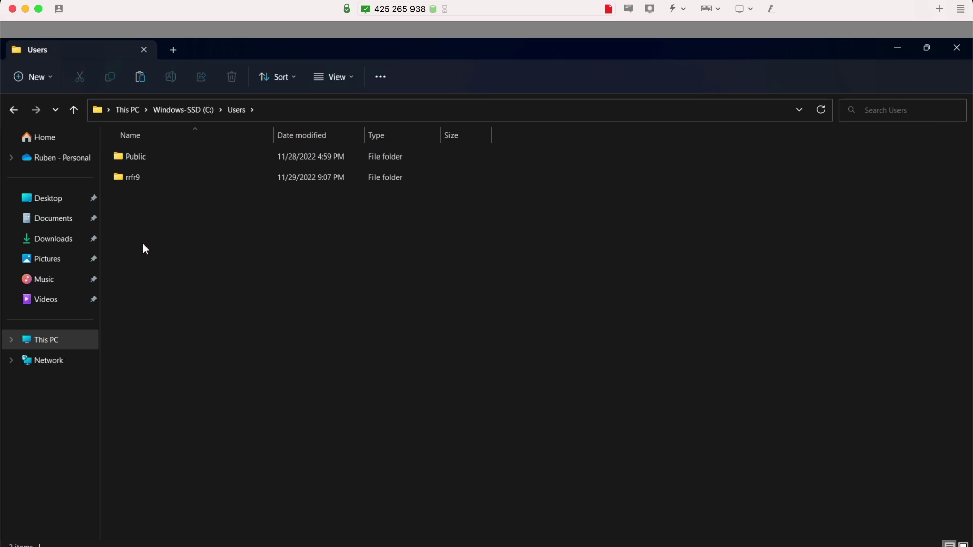
double_click(140, 179)
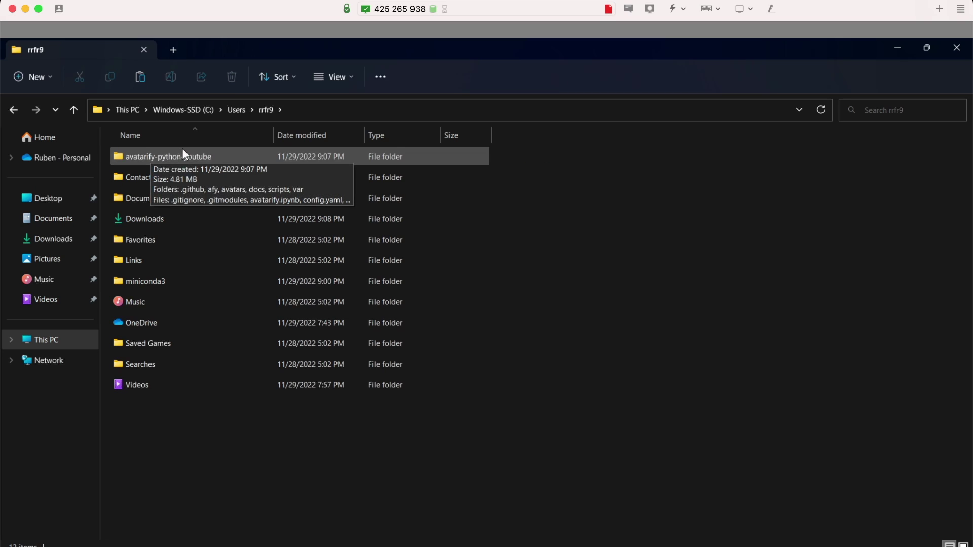
click(182, 155)
double_click(181, 155)
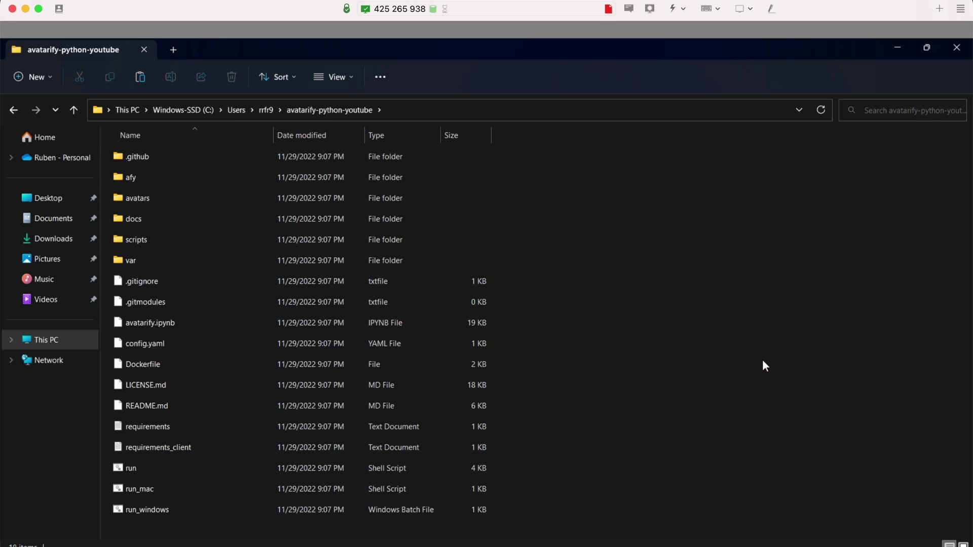
key(ctrl+v)
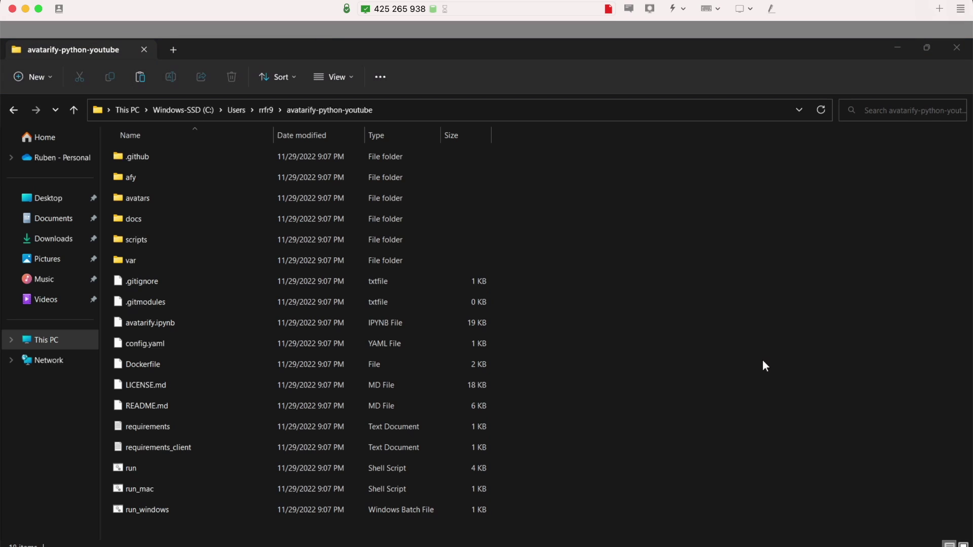
click(692, 345)
Check the Anaconda Prompt's current directory against the README's instruction to be in the avatarify-python-youtube folder
click(471, 507)
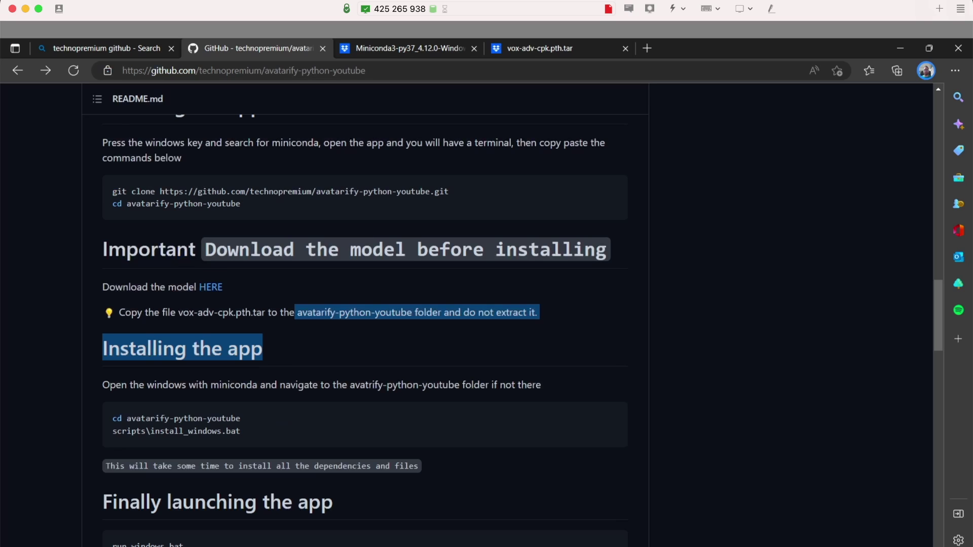
click(357, 360)
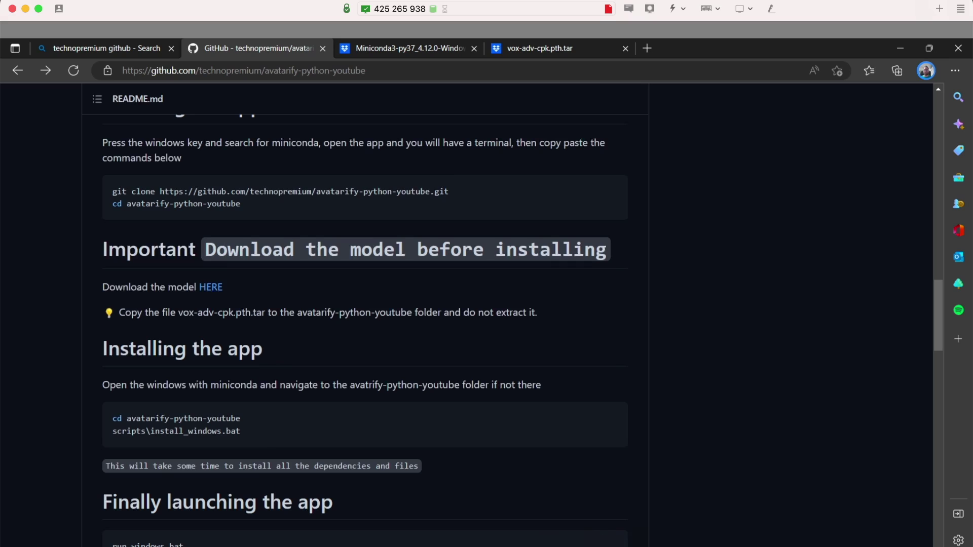
key(alt+Tab)
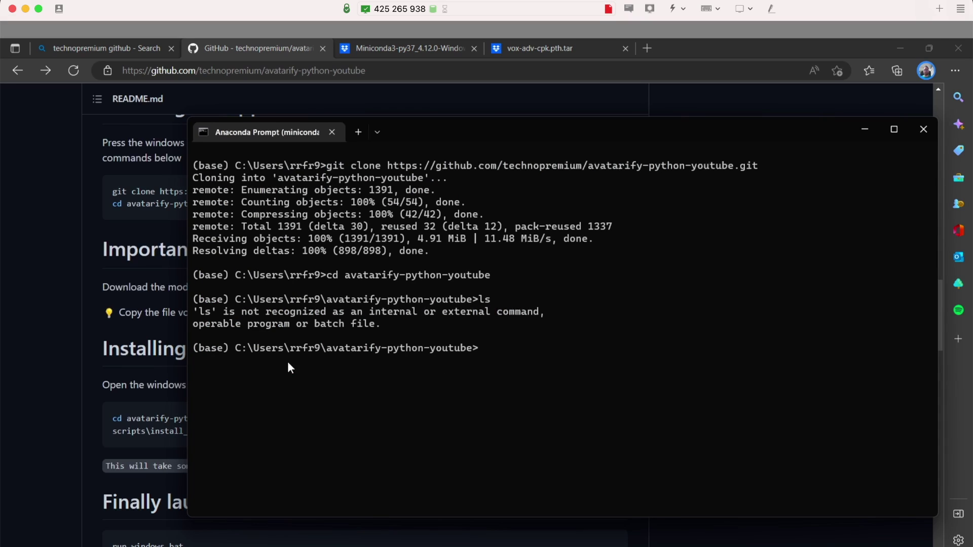
drag(325, 348, 465, 353)
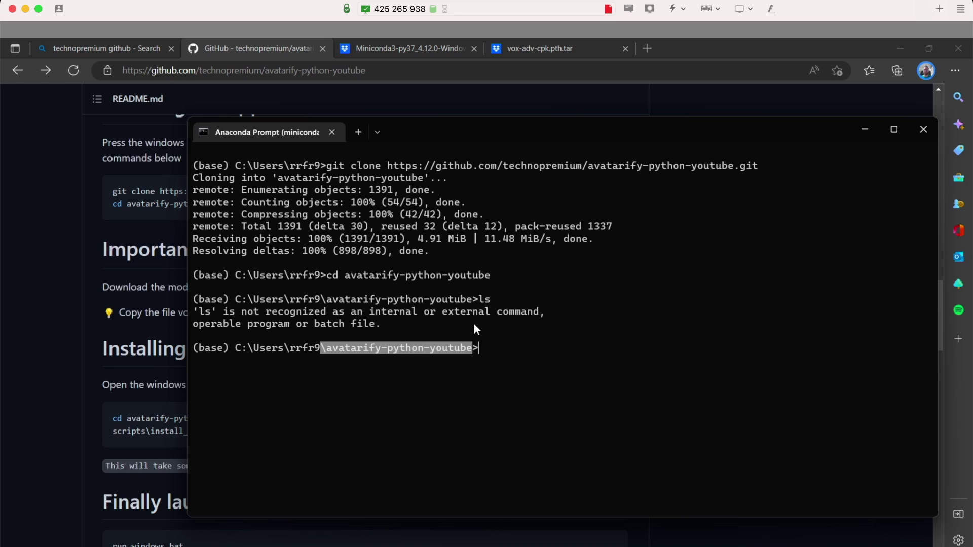
click(511, 355)
Copy the README's scripts\install_windows.bat command and run it in the Anaconda Prompt to install the app's dependencies
click(152, 397)
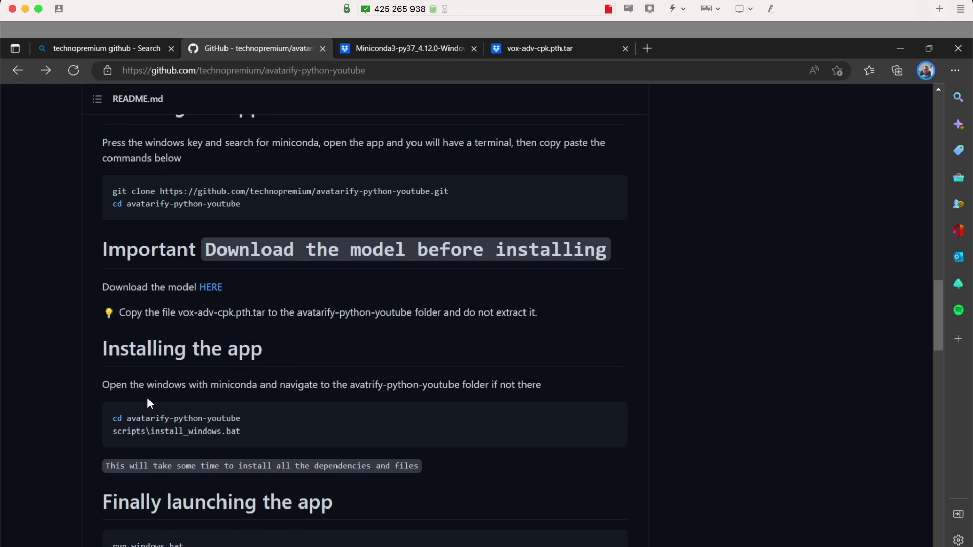
drag(245, 428, 110, 434)
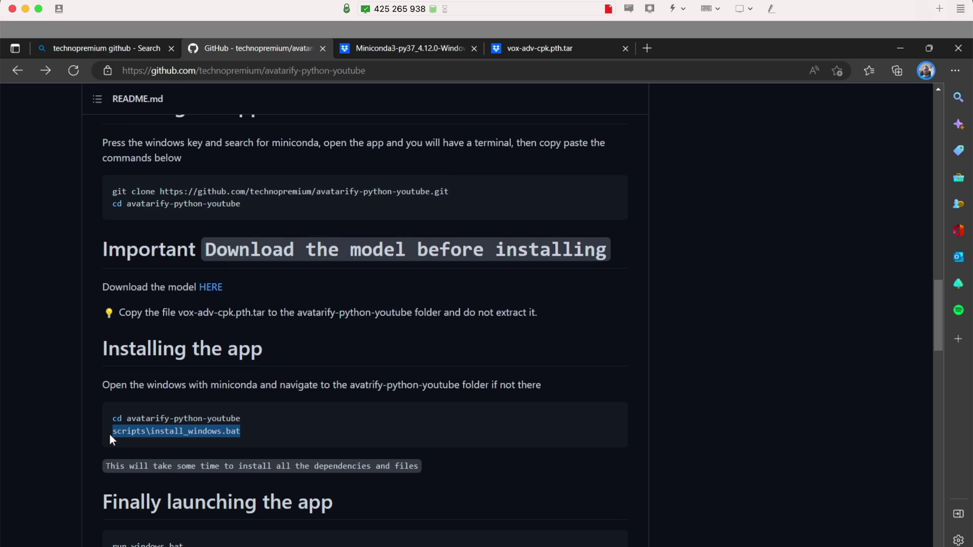
mouse_move(639, 546)
click(639, 509)
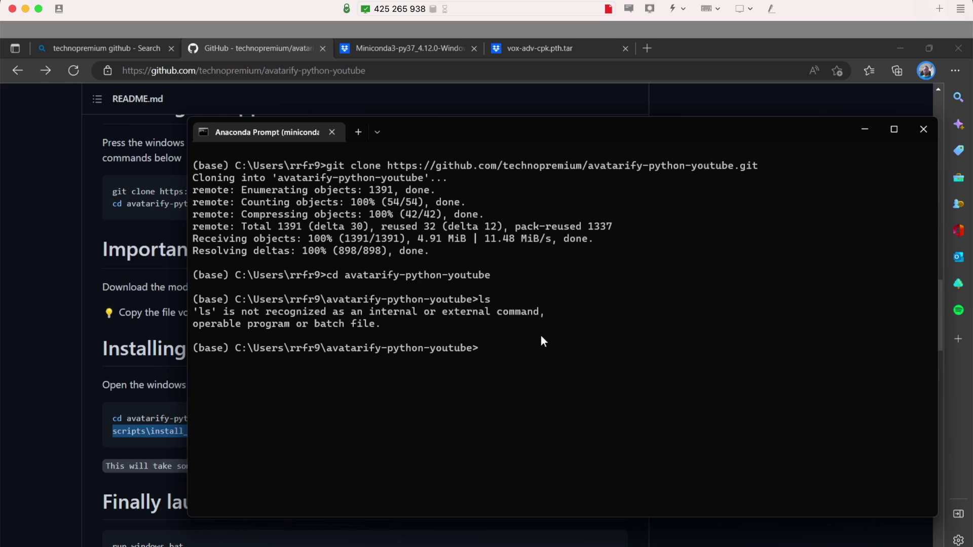
text(scripts\install_windows.bat)
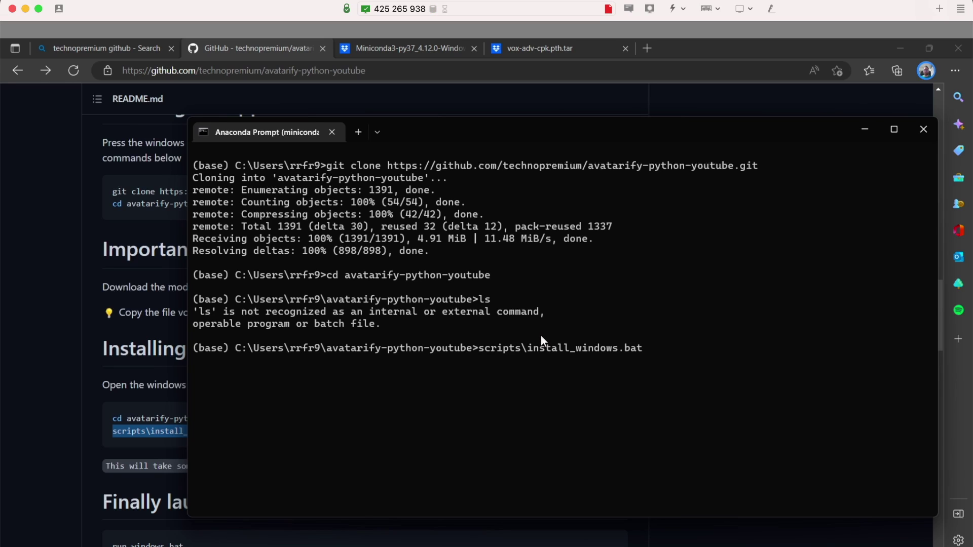
key(Return)
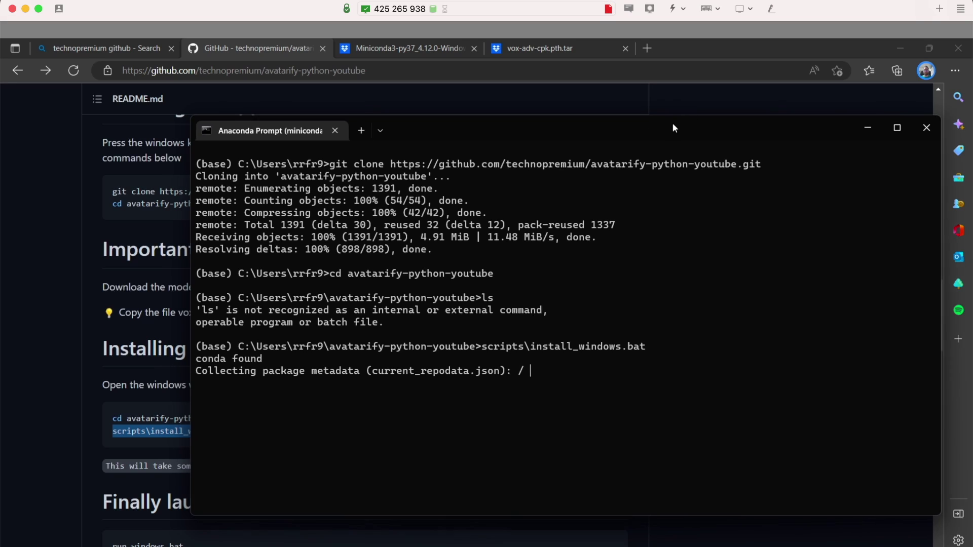
drag(672, 123, 692, 109)
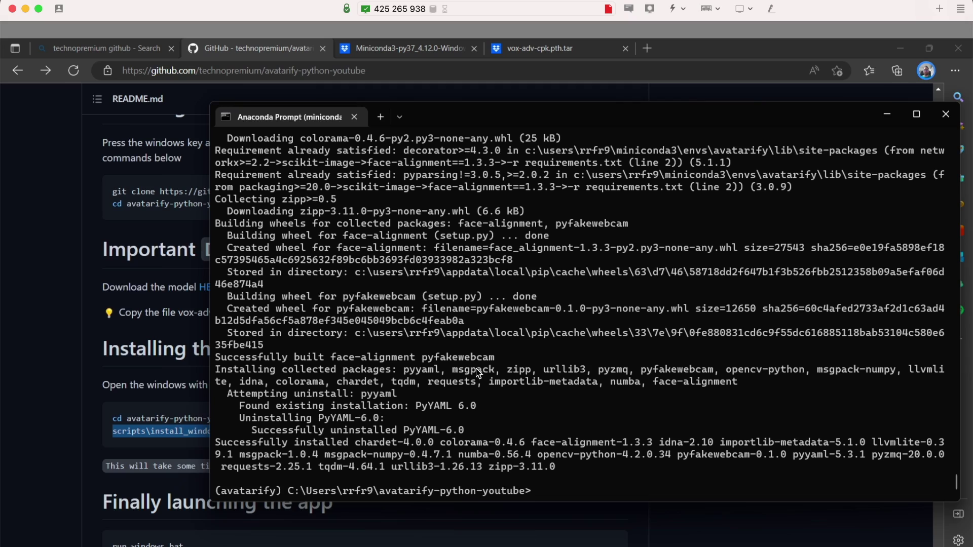
click(887, 114)
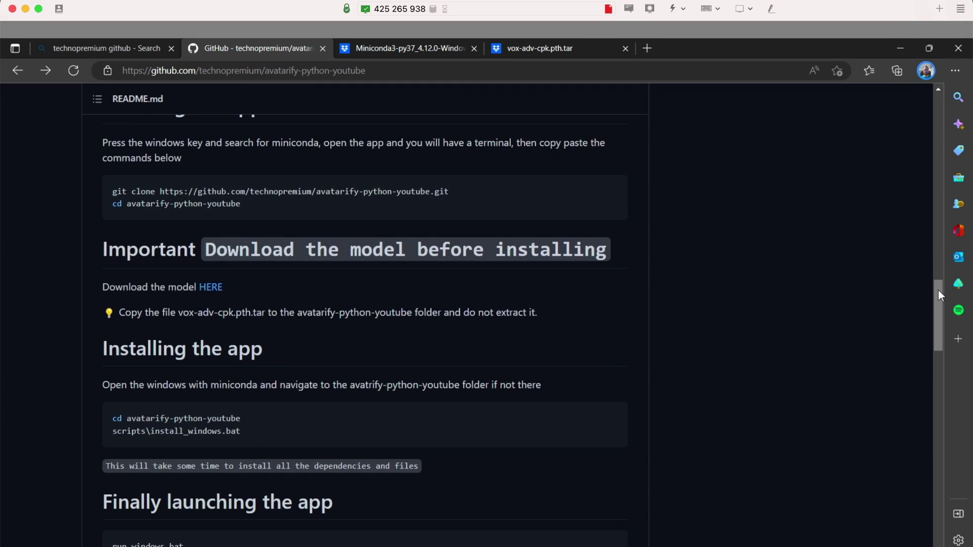
drag(938, 290, 935, 324)
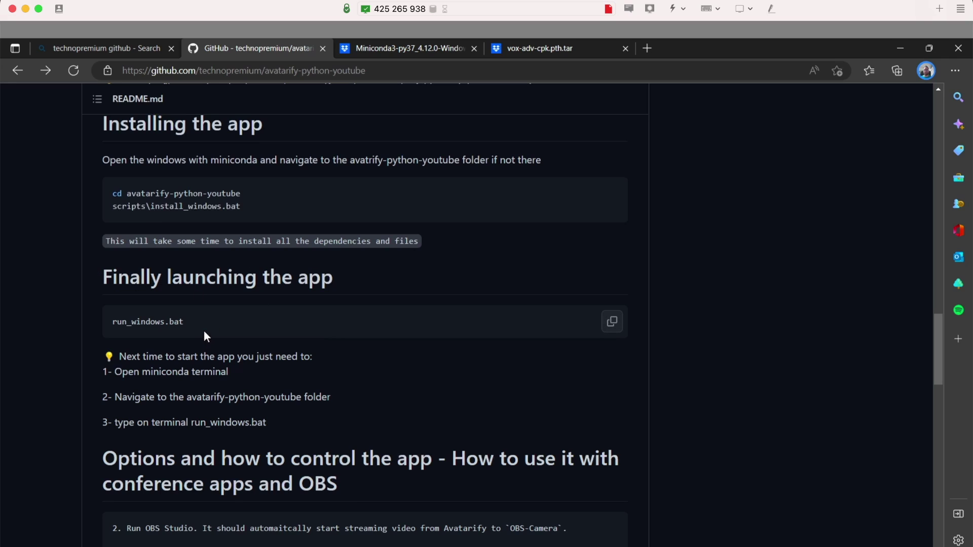
click(612, 322)
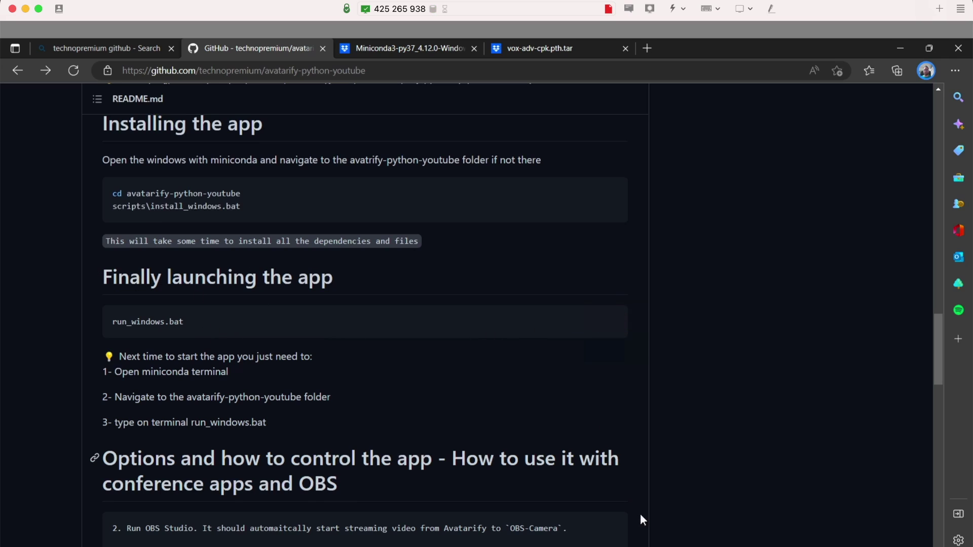
key(alt+Tab)
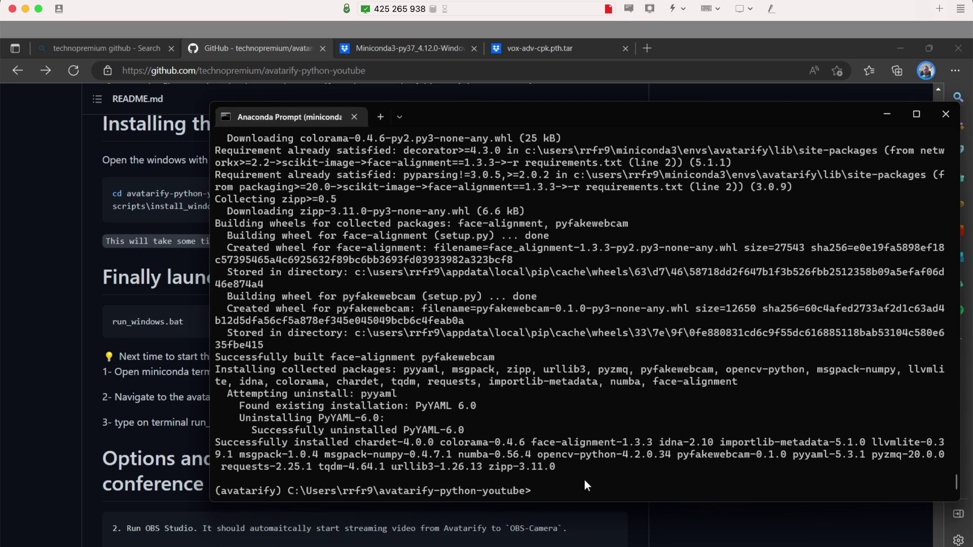
key(ctrl+v)
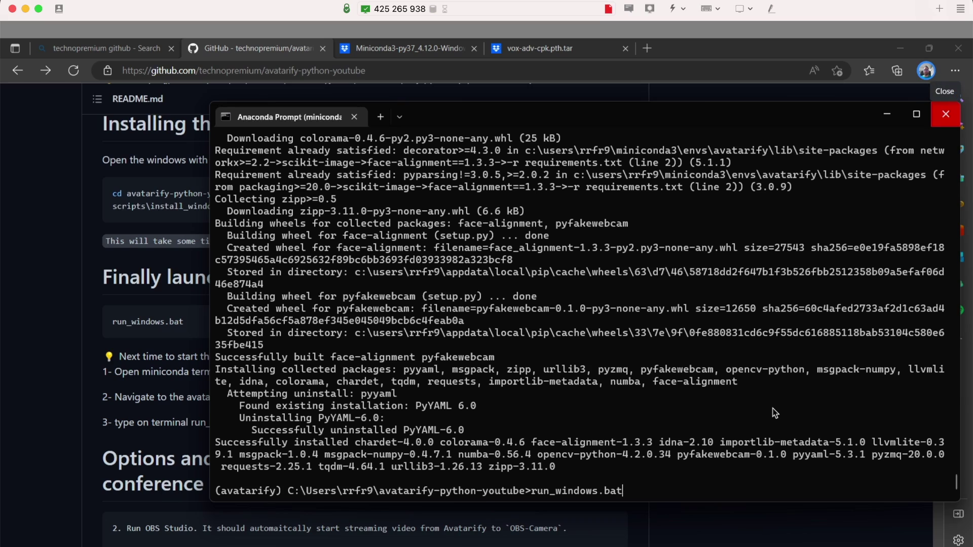
key(alt+F4)
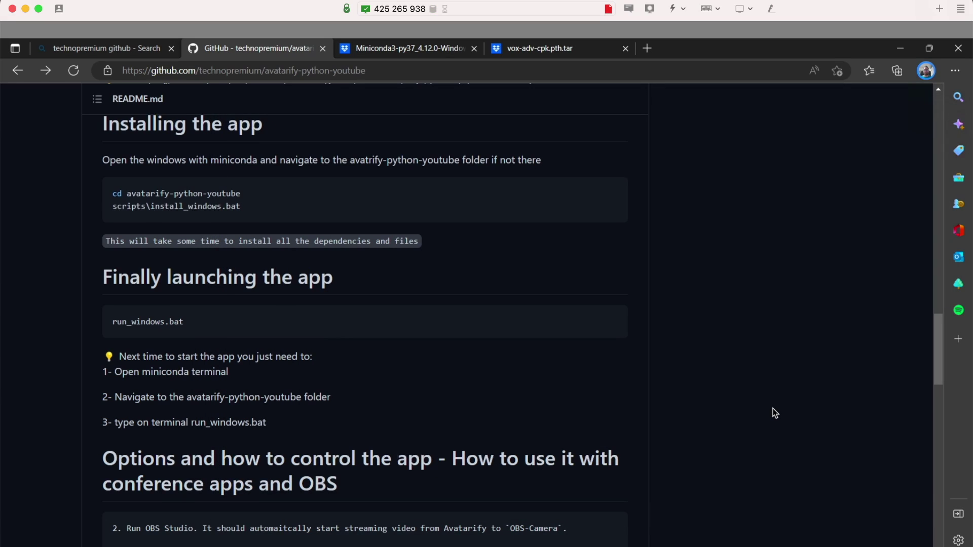
Open a new Anaconda Prompt (miniconda3) from the recent apps in Windows search
key(super+s)
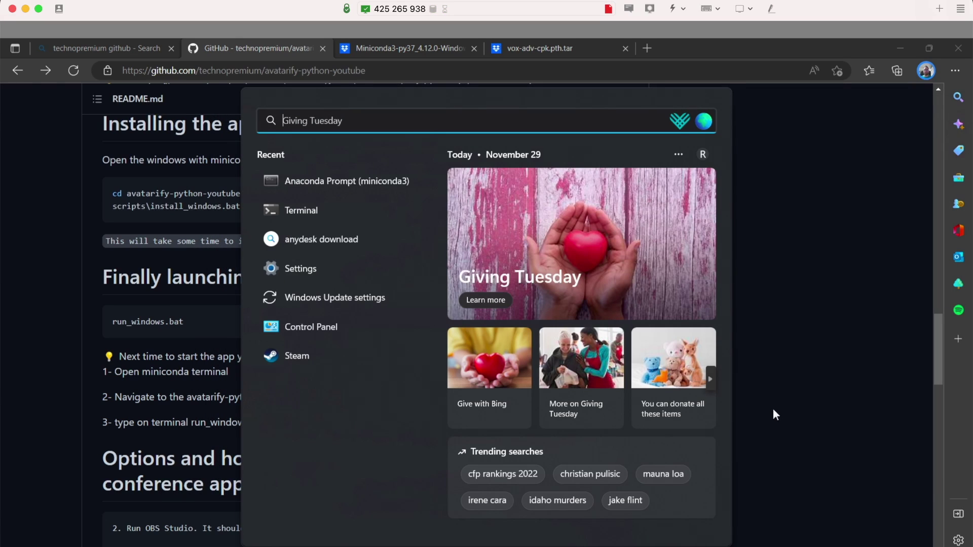
key(Up)
key(Up)
key(Up)
key(Up)
key(Up)
key(Up)
key(Up)
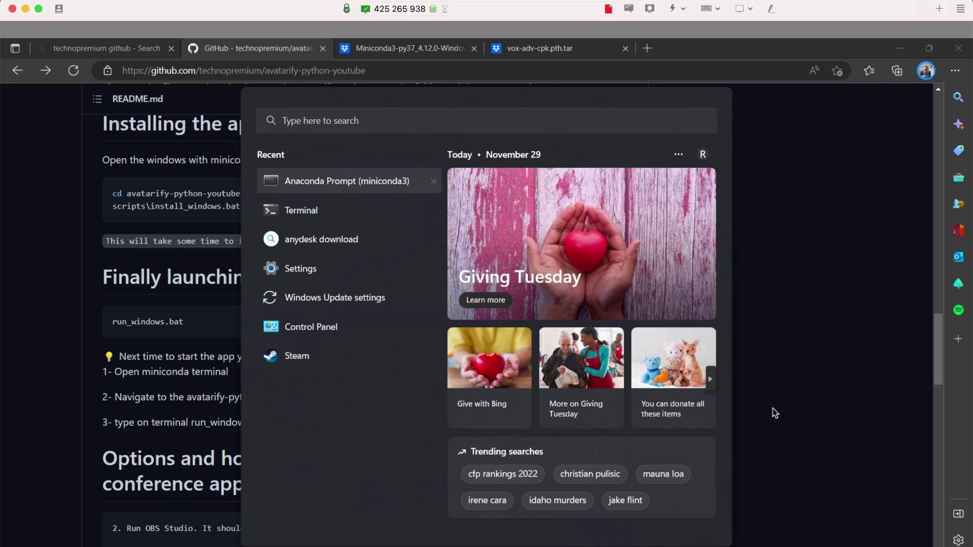
key(Return)
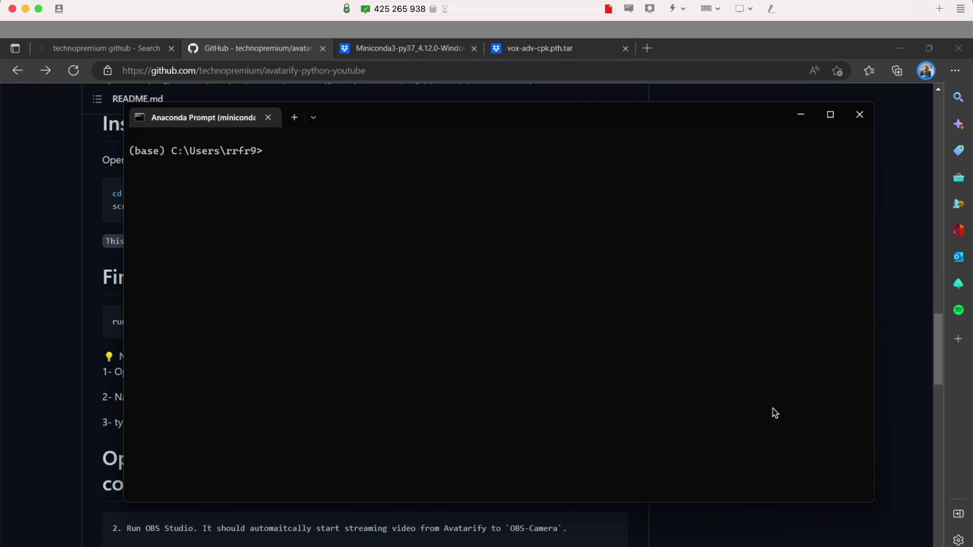
Enter the cloned folder with the README's cd avatarify-python-youtube command and launch the app with run_windows.bat
key(alt+Tab)
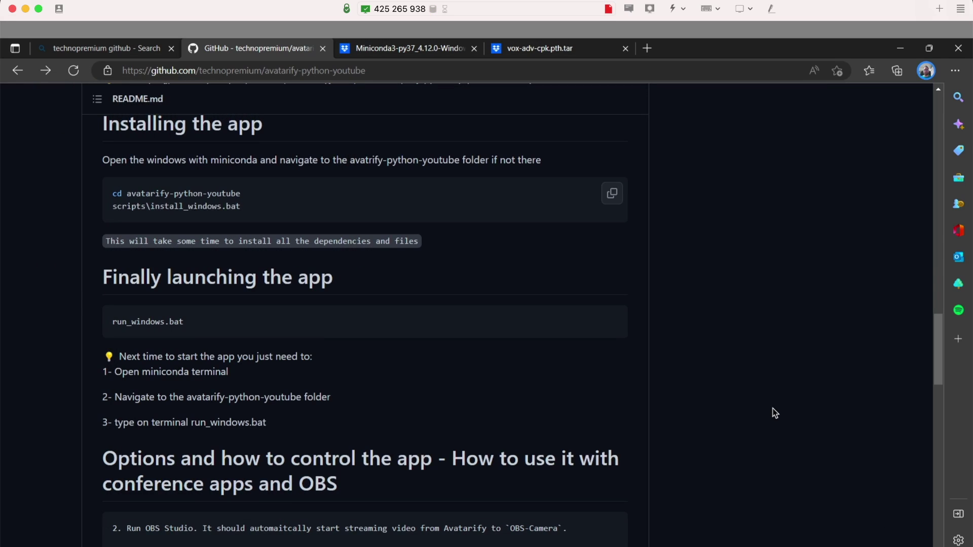
drag(241, 194, 113, 193)
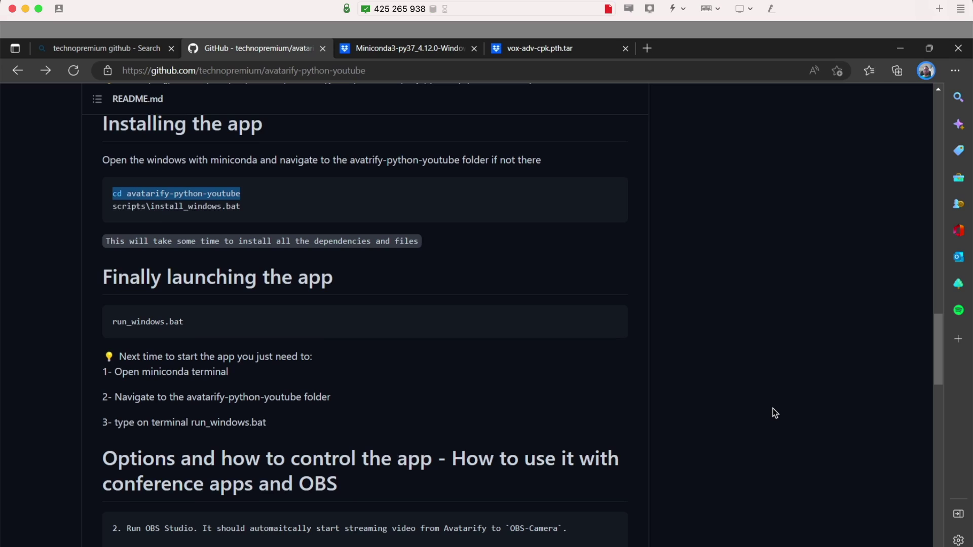
key(ctrl+c)
key(alt+Tab)
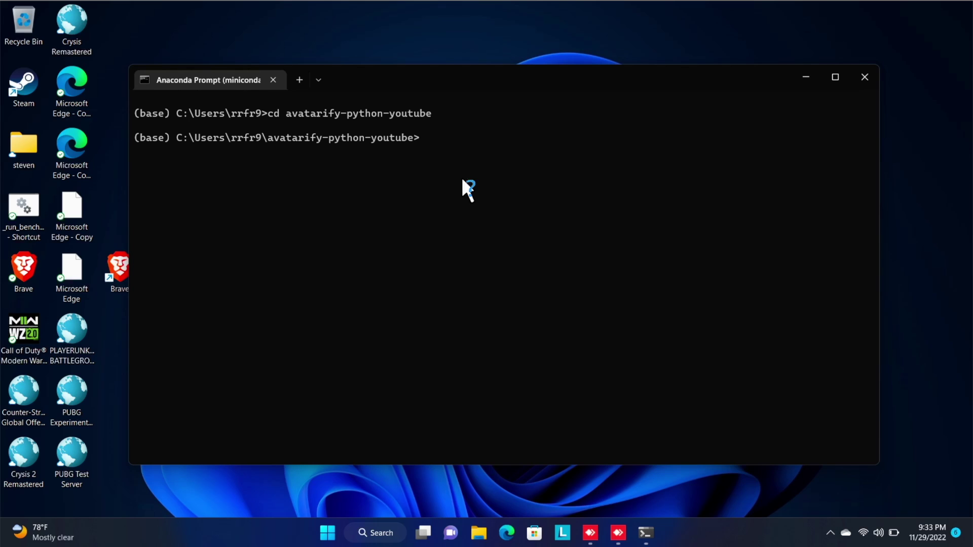
text(run_windows.bat)
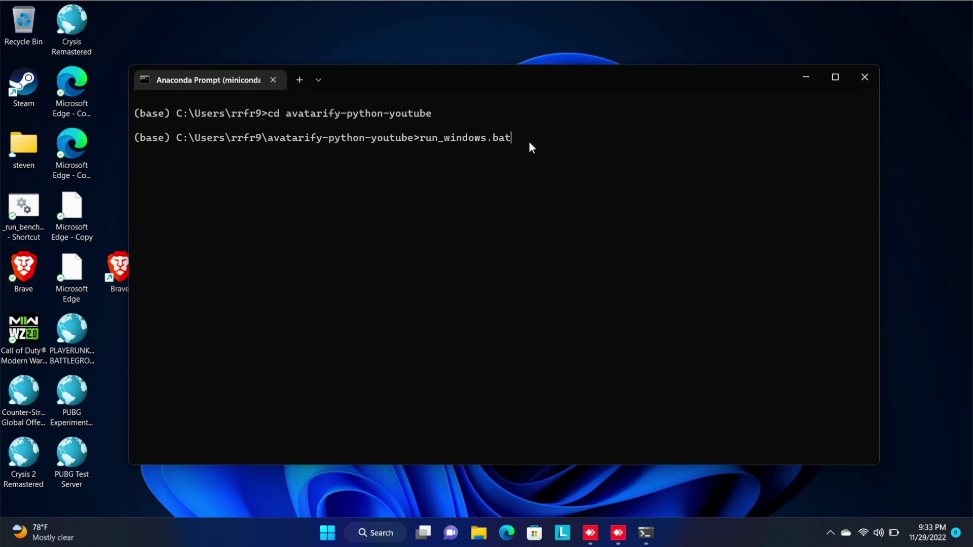
key(Return)
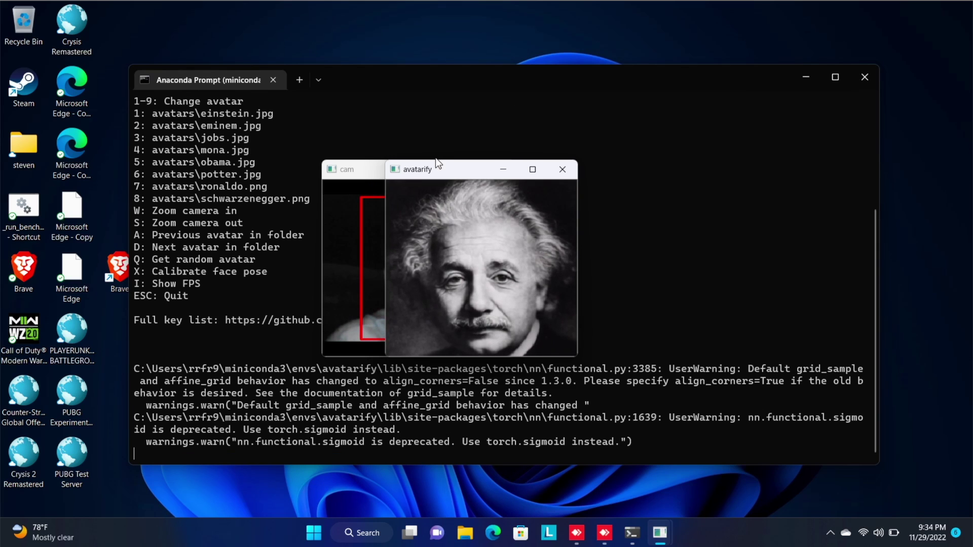
Cycle the avatarify output beside the camera preview through built-in avatars 2 to 8, return to avatar 1, and quit the app
drag(462, 174, 606, 171)
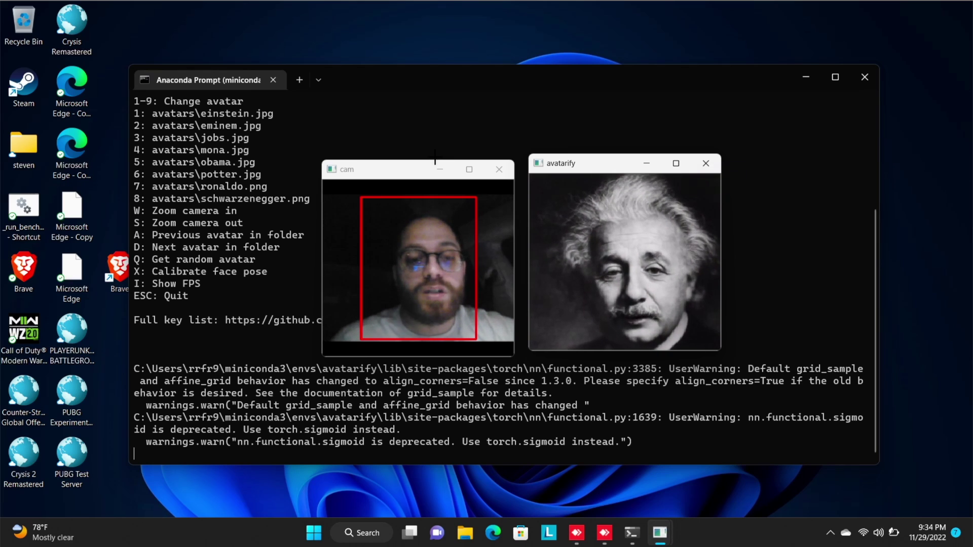
key(2)
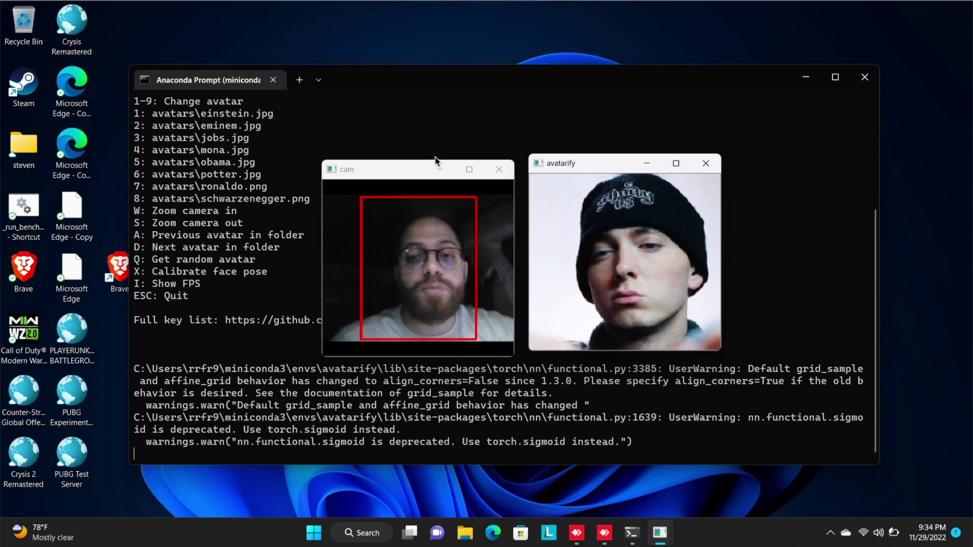
key(3)
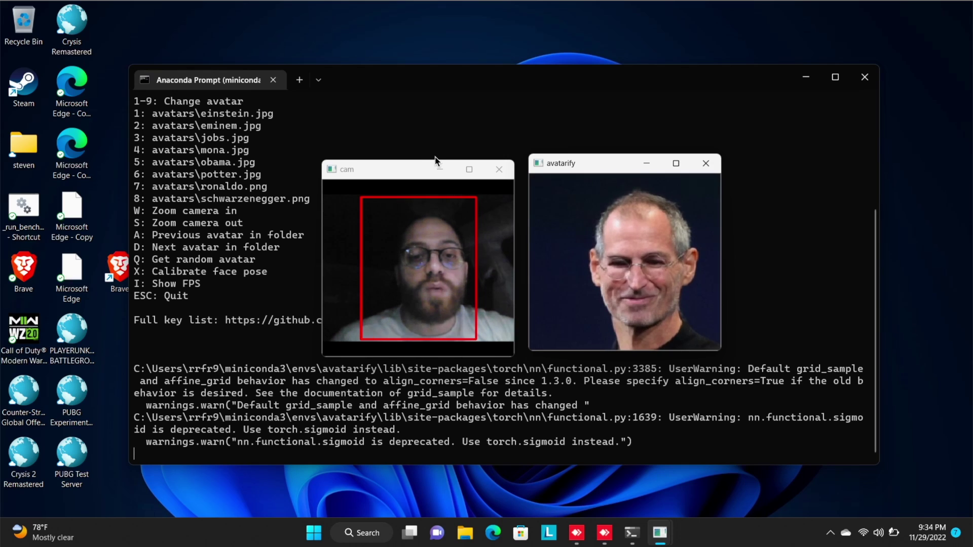
key(4)
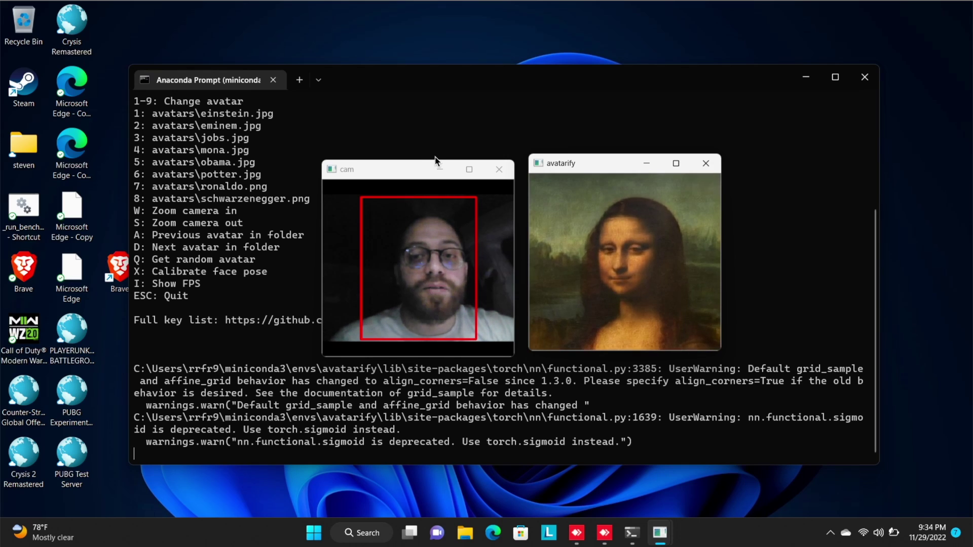
key(5)
key(6)
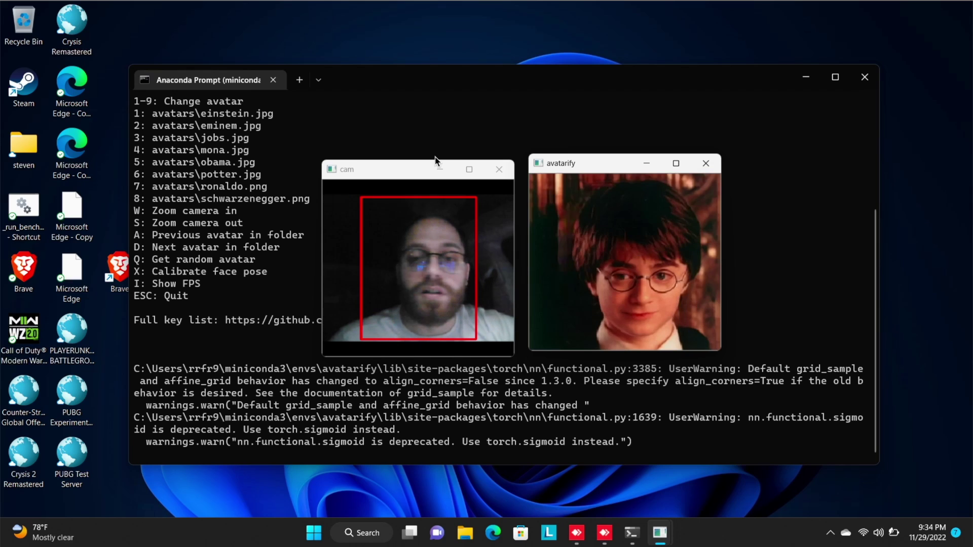
key(7)
key(8)
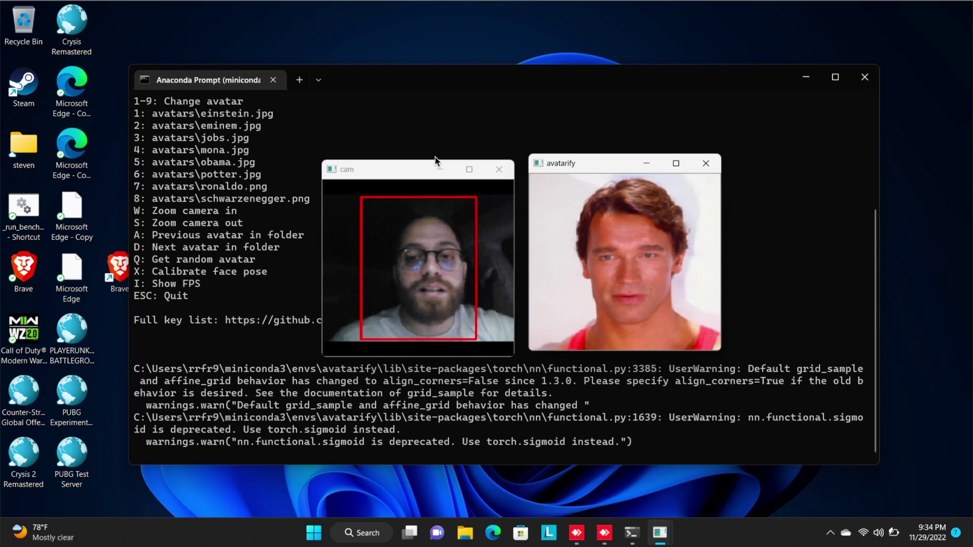
key(6)
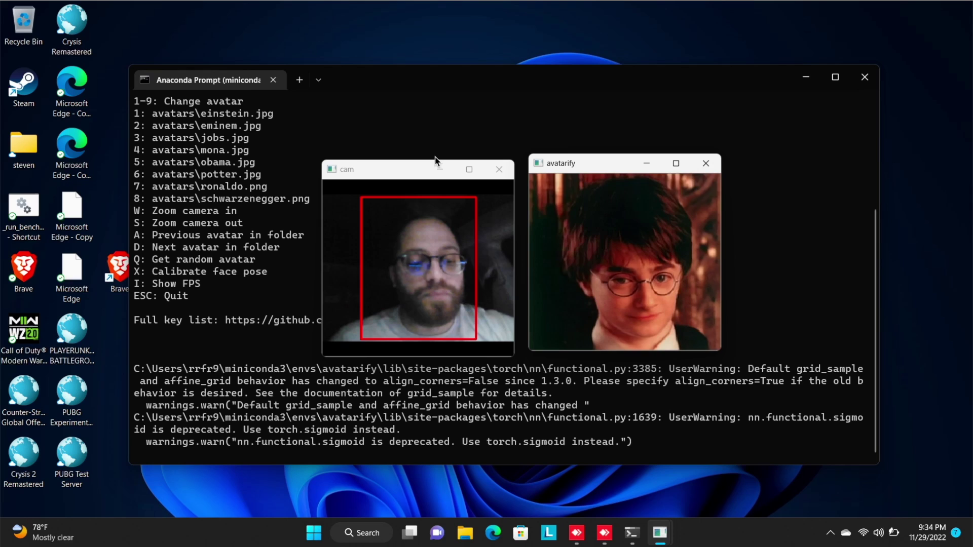
key(1)
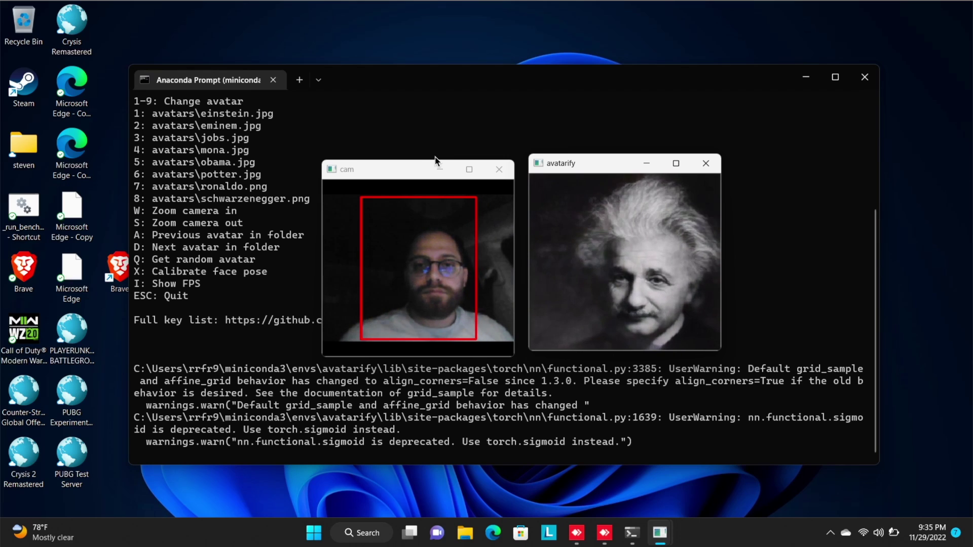
key(Escape)
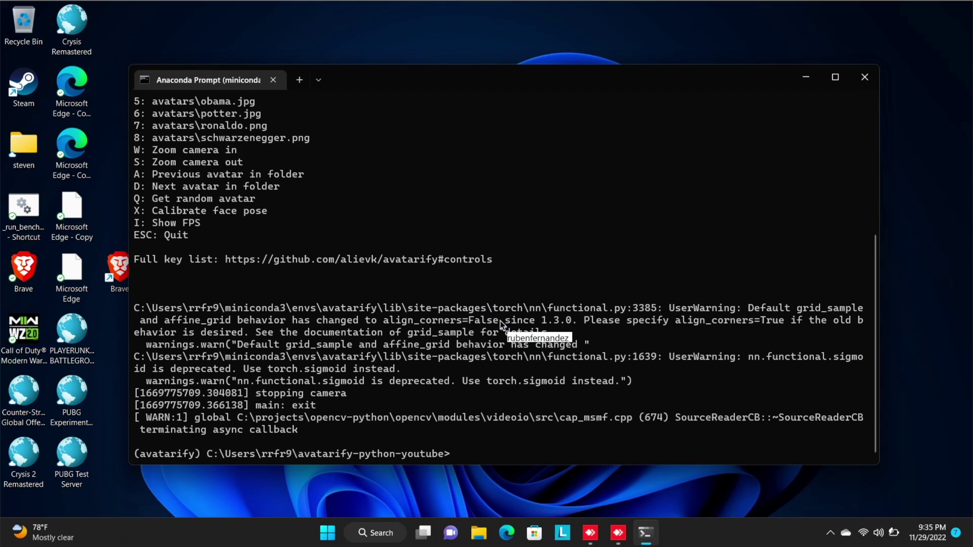
Open the avatars folder inside the user's avatarify-python-youtube folder in File Explorer to view the built-in avatar images
click(480, 532)
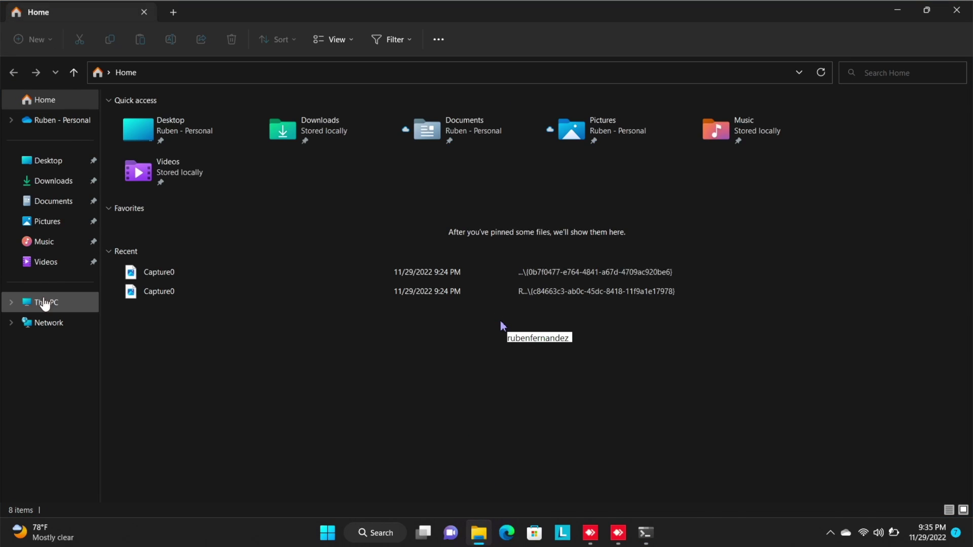
click(45, 303)
click(201, 126)
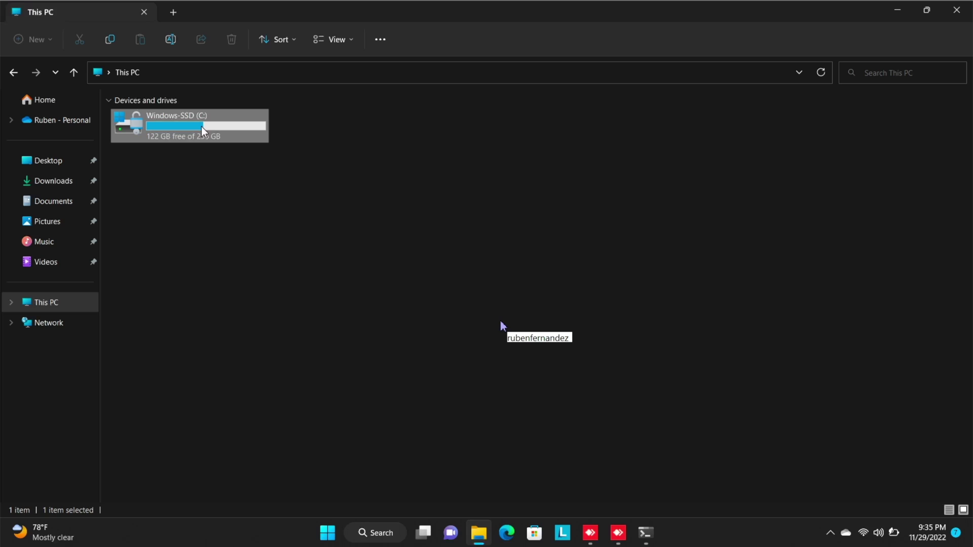
double_click(202, 126)
double_click(146, 210)
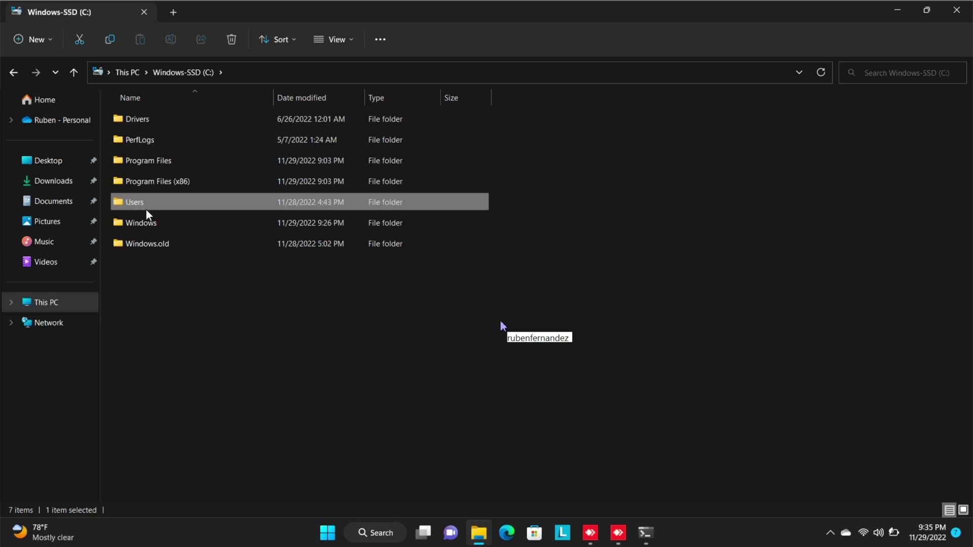
double_click(150, 138)
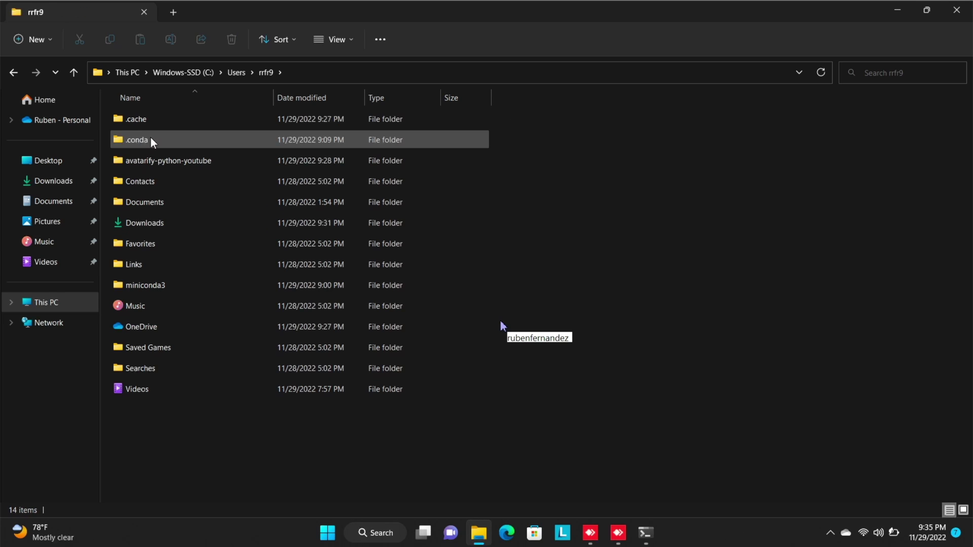
double_click(167, 160)
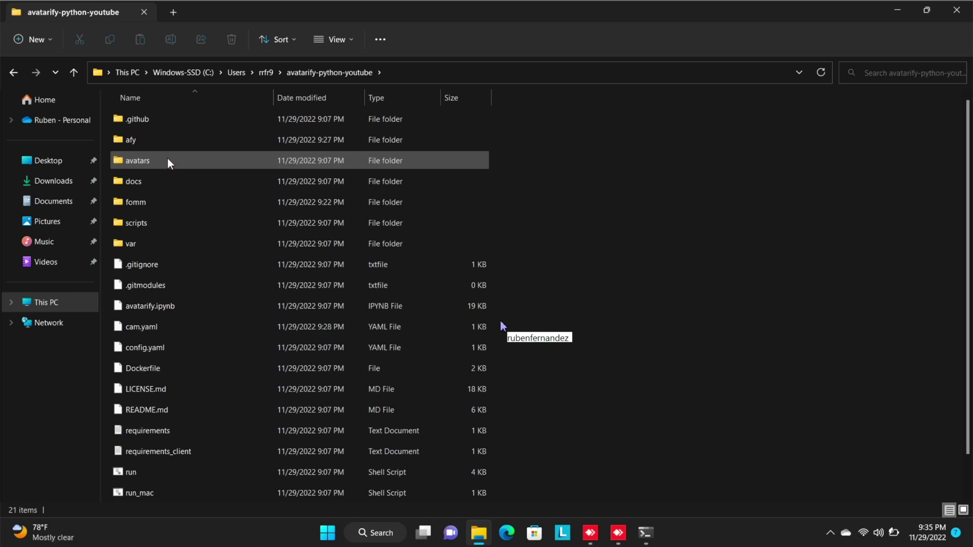
double_click(151, 161)
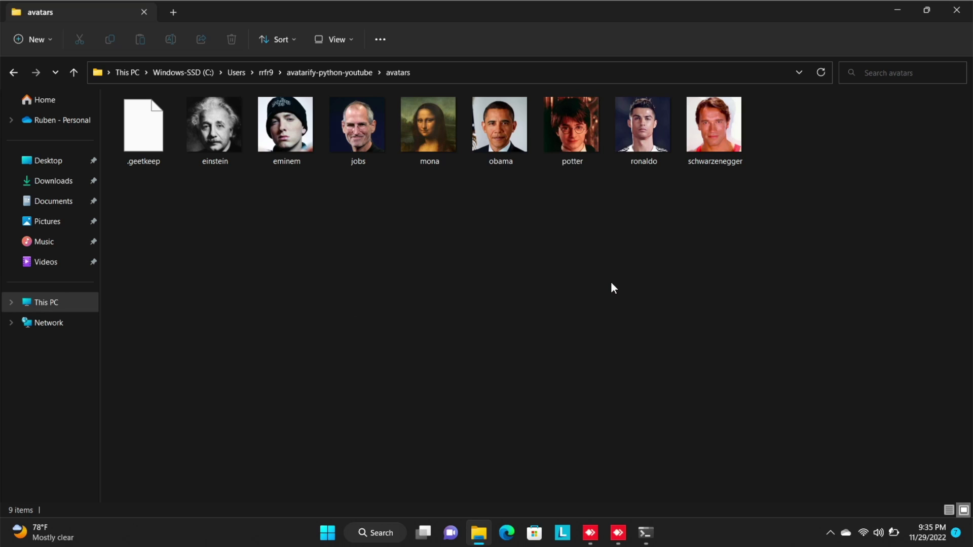
Search the web in Microsoft Edge for "this person does not exist" and open thispersondoesnotexist.com
click(506, 533)
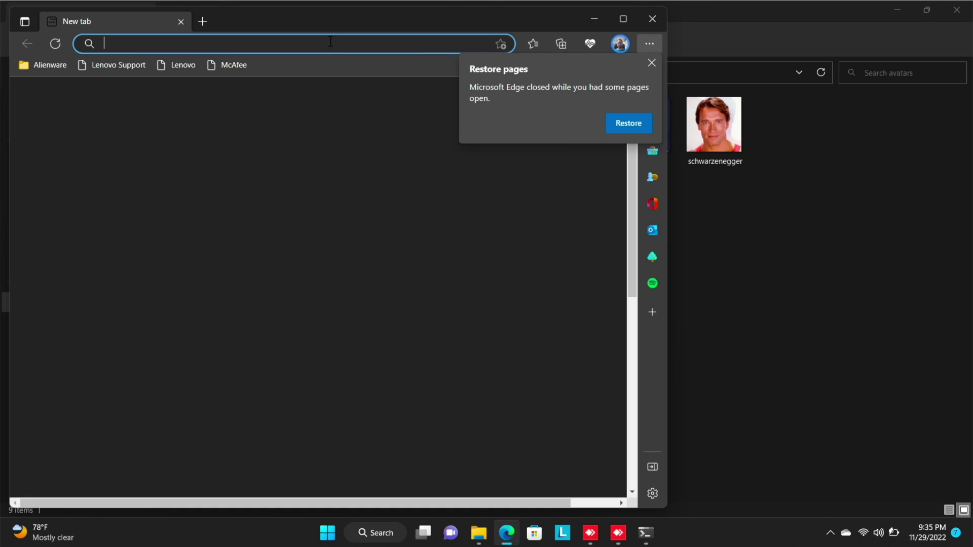
click(330, 41)
text(this person does not exist)
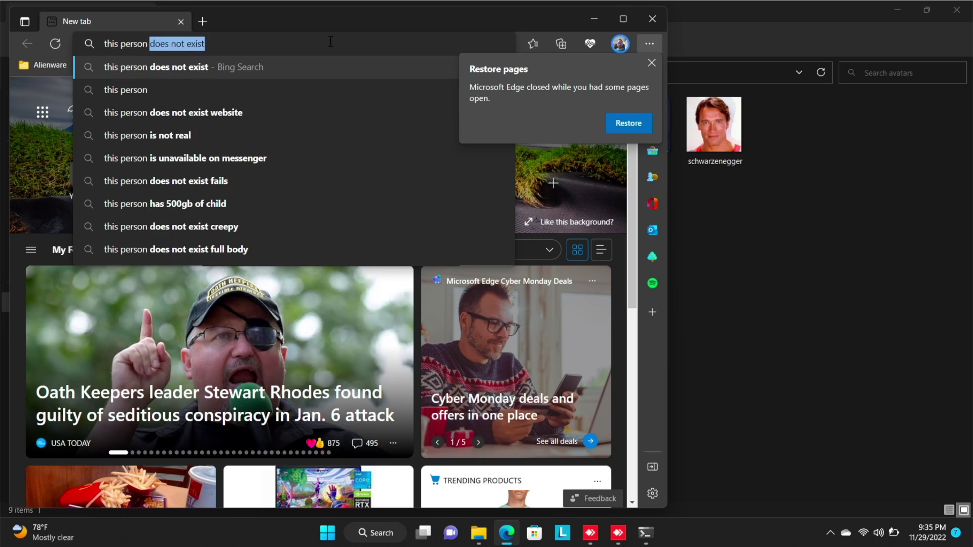
key(Return)
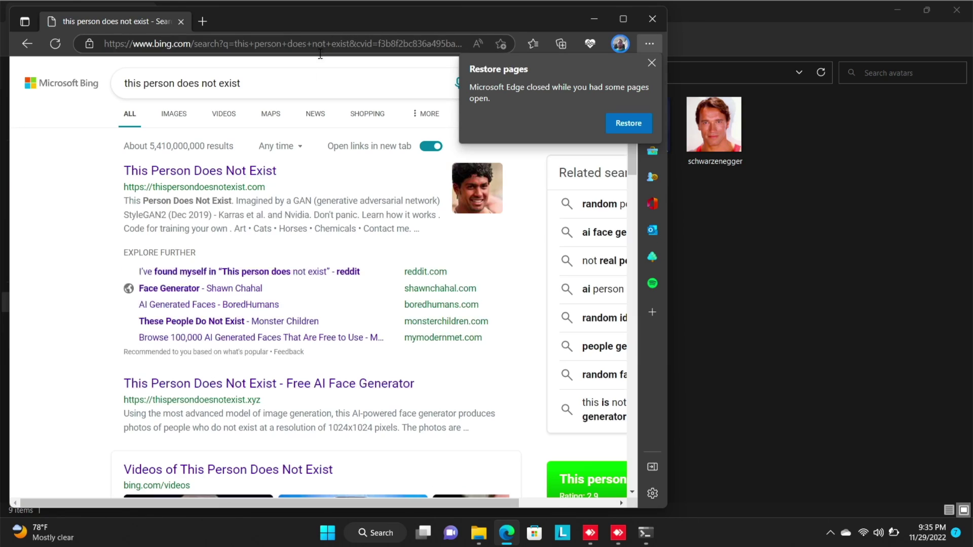
click(237, 171)
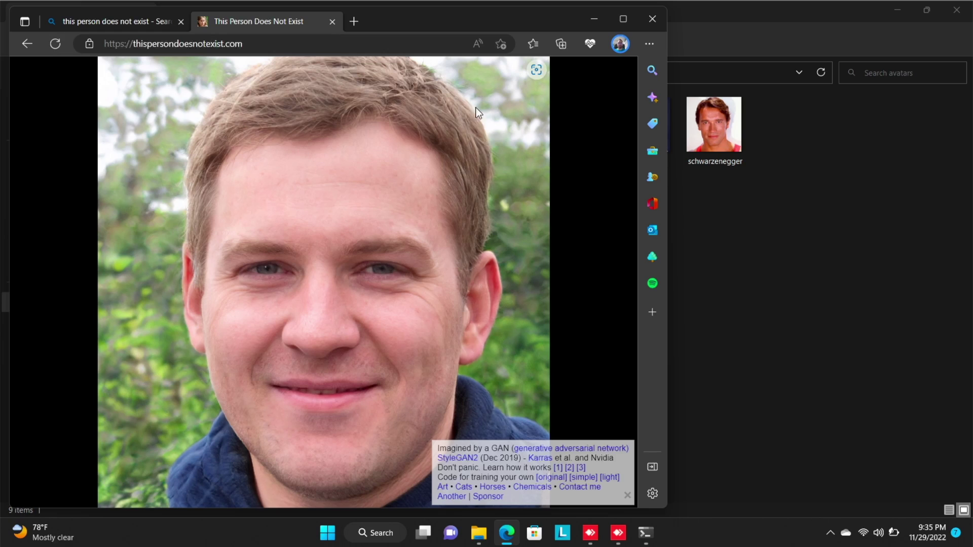
Save the generated face picture to the Downloads folder as a JPEG named image
right_click(321, 195)
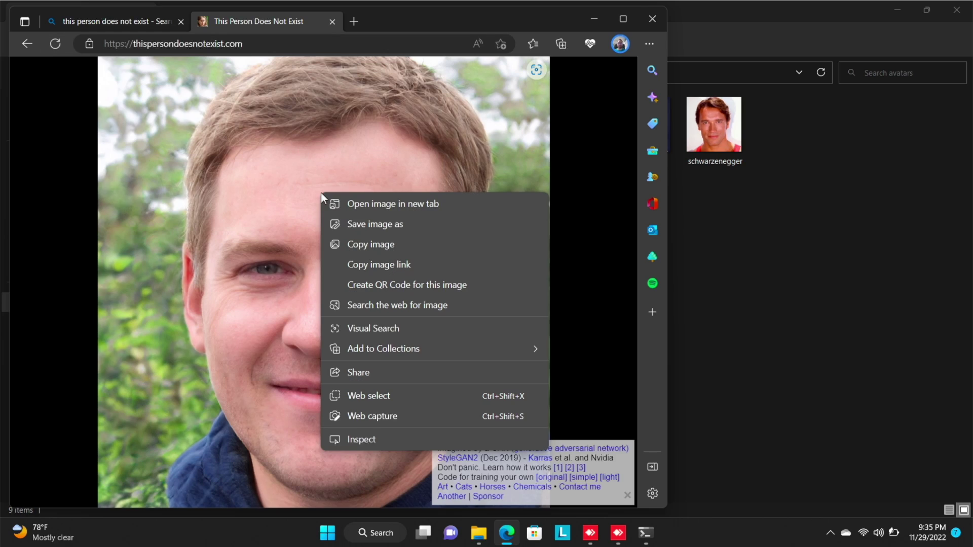
click(381, 224)
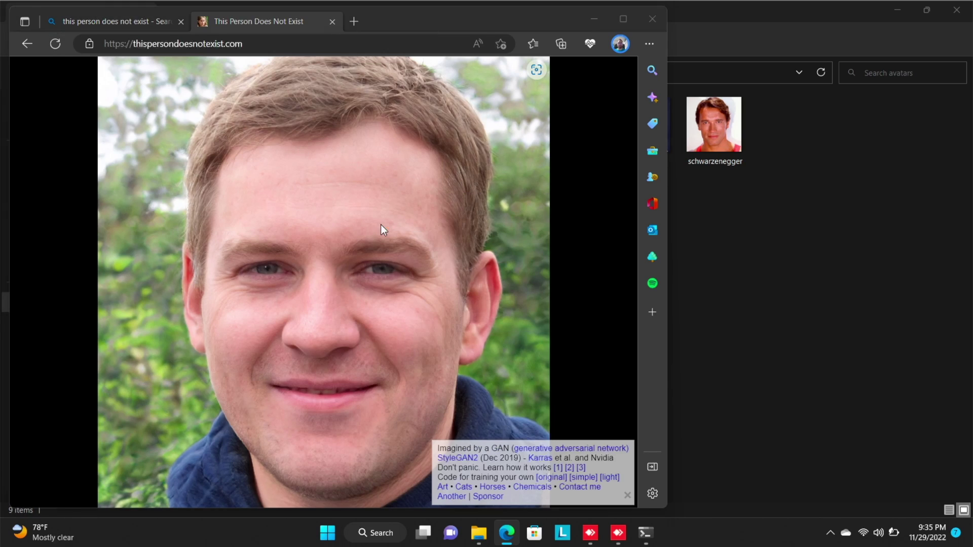
click(64, 172)
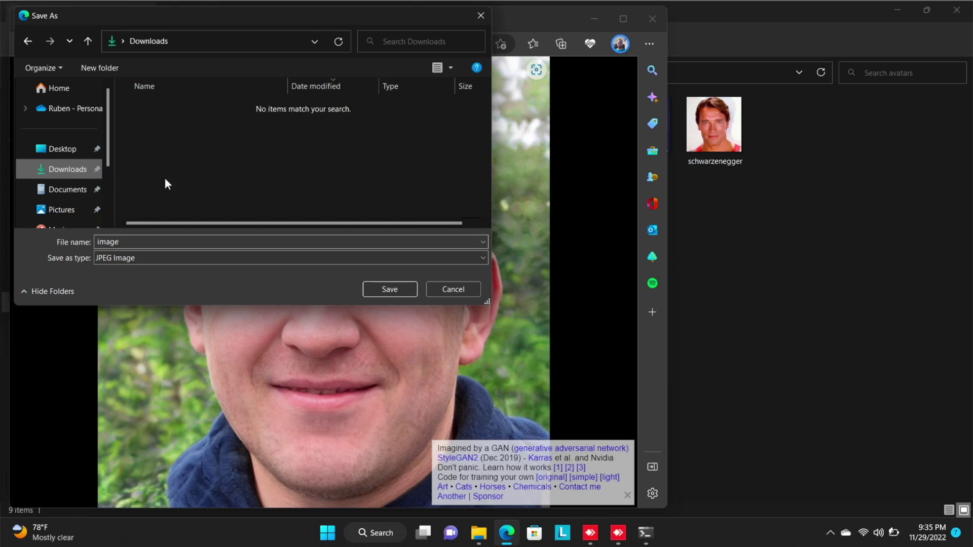
click(402, 287)
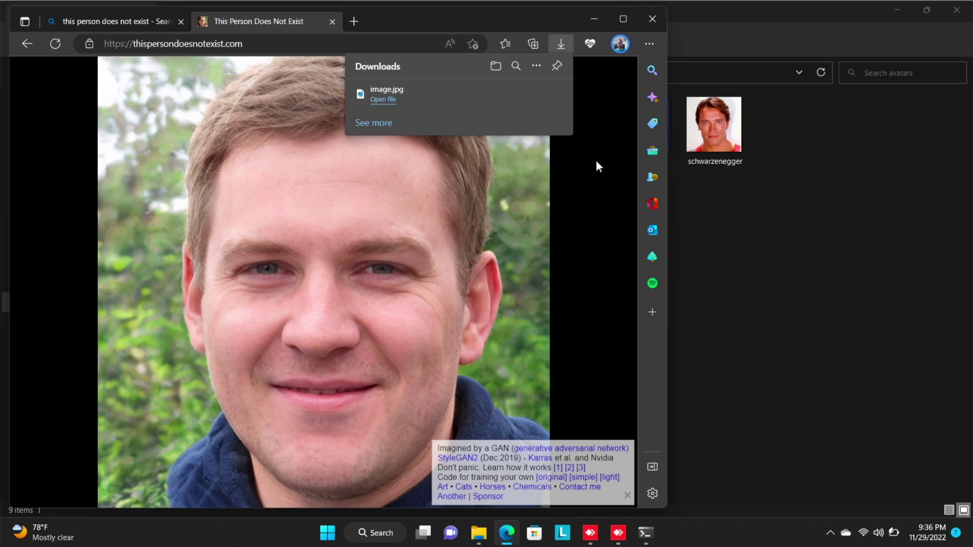
Copy the saved image file from the Downloads folder and go to the avatars folder inside avatarify-python-youtube
click(496, 65)
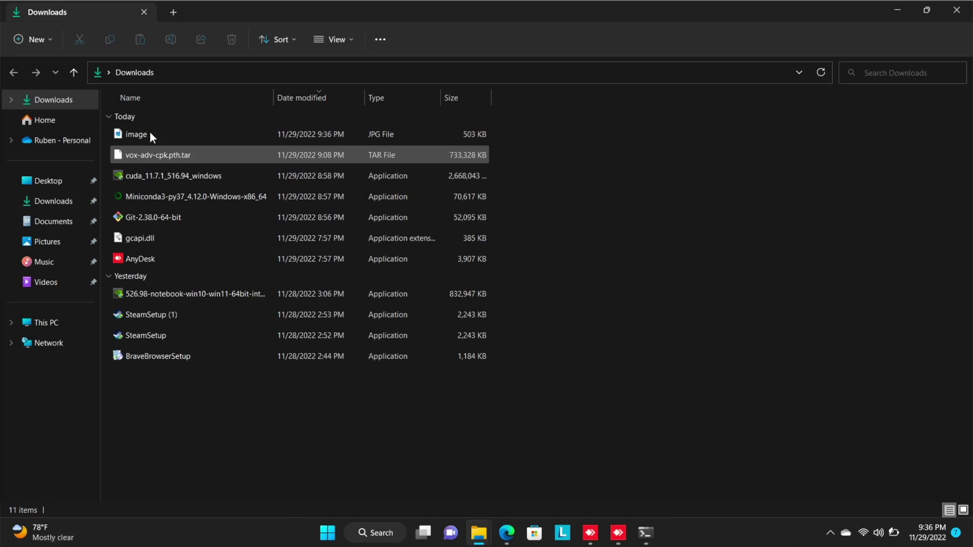
click(147, 136)
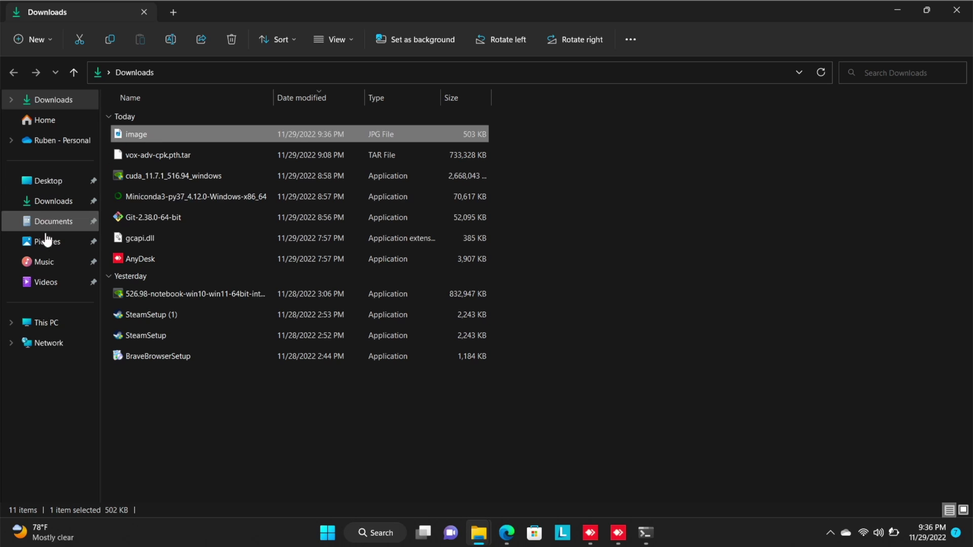
click(50, 323)
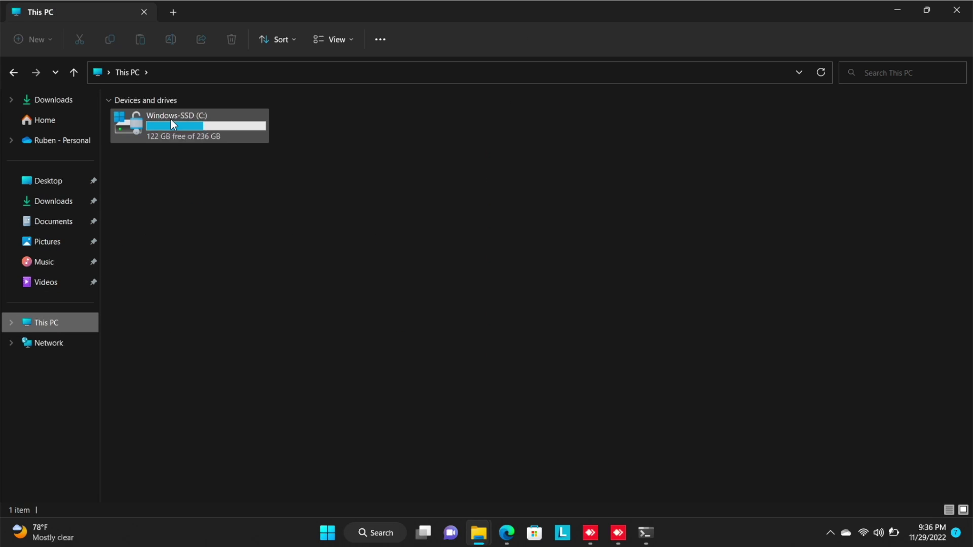
double_click(171, 119)
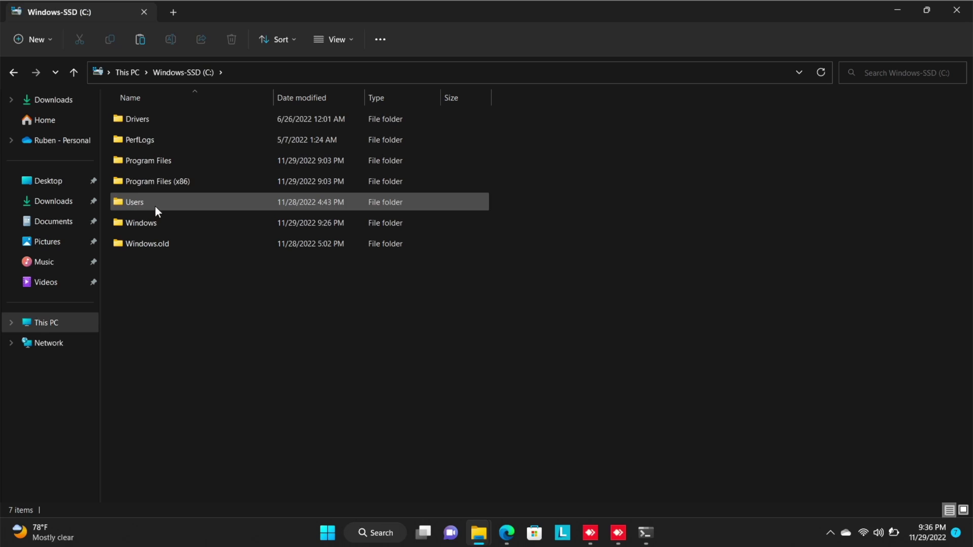
click(155, 206)
double_click(155, 206)
double_click(147, 142)
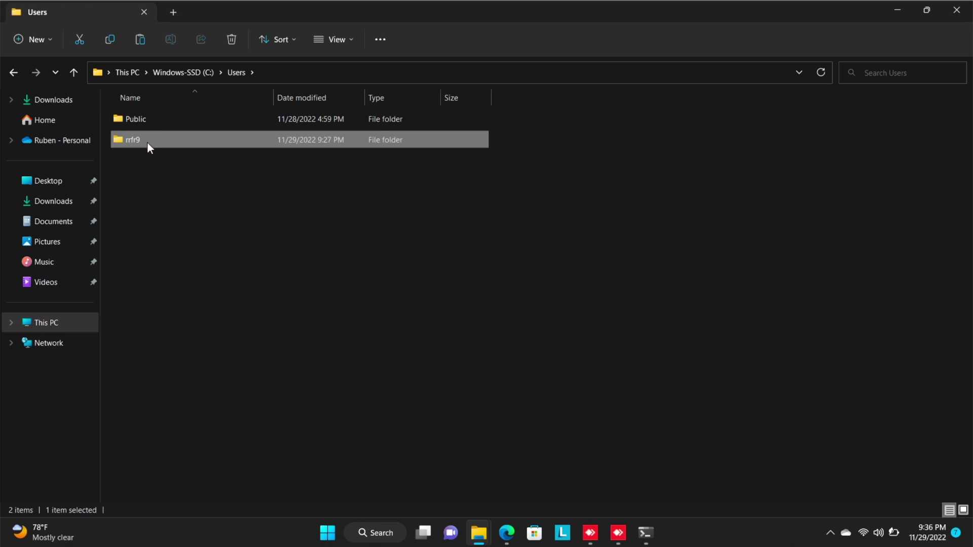
double_click(178, 155)
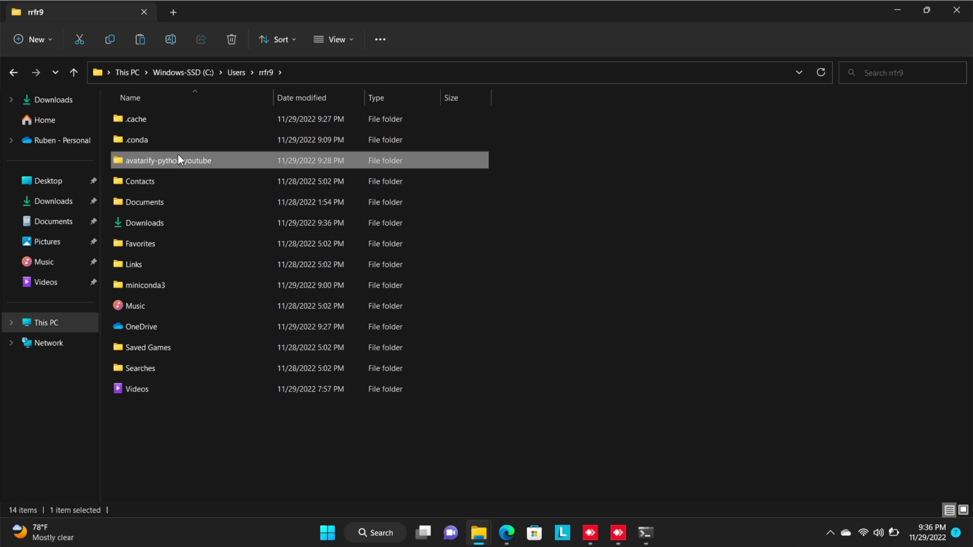
double_click(150, 159)
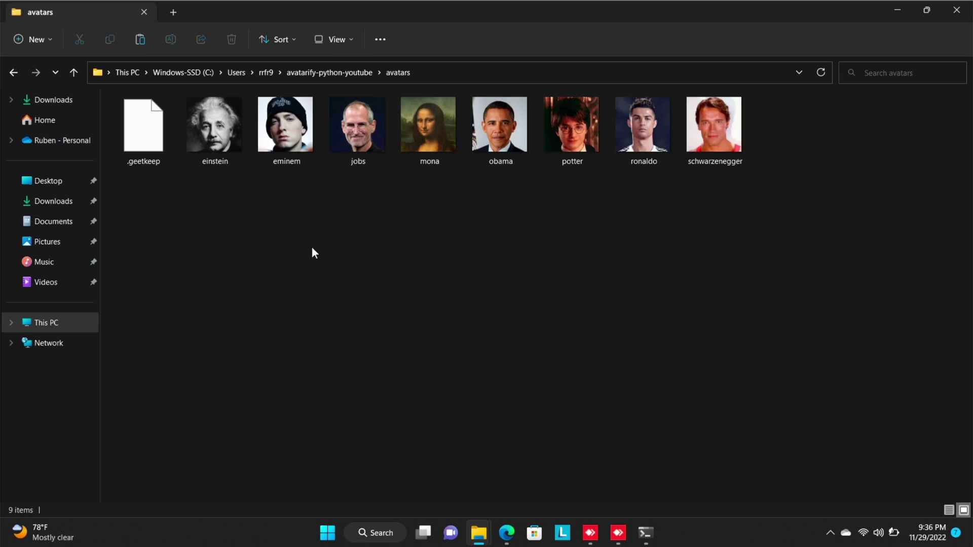
Paste the face image into the avatars folder and open the pasted copy for a quick check
right_click(388, 244)
click(349, 244)
key(ctrl+v)
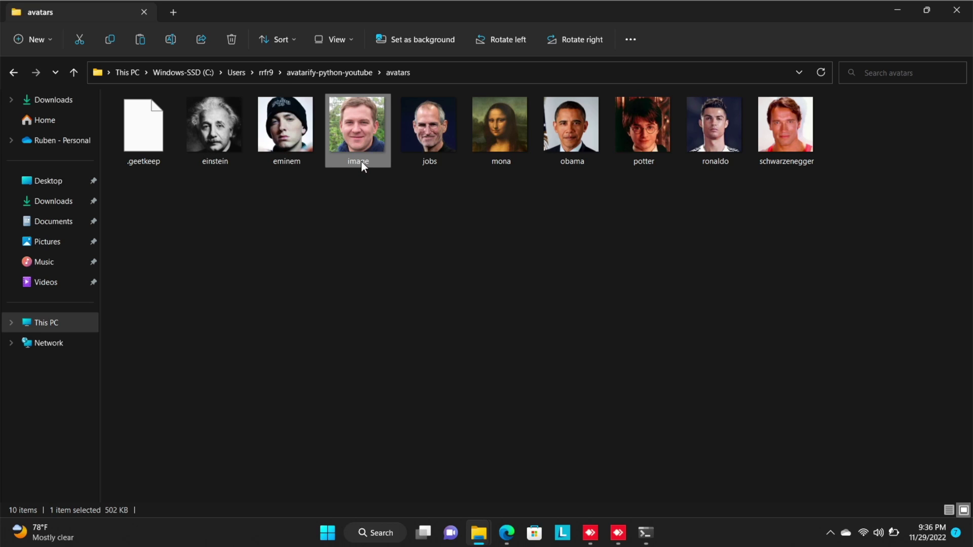
double_click(357, 132)
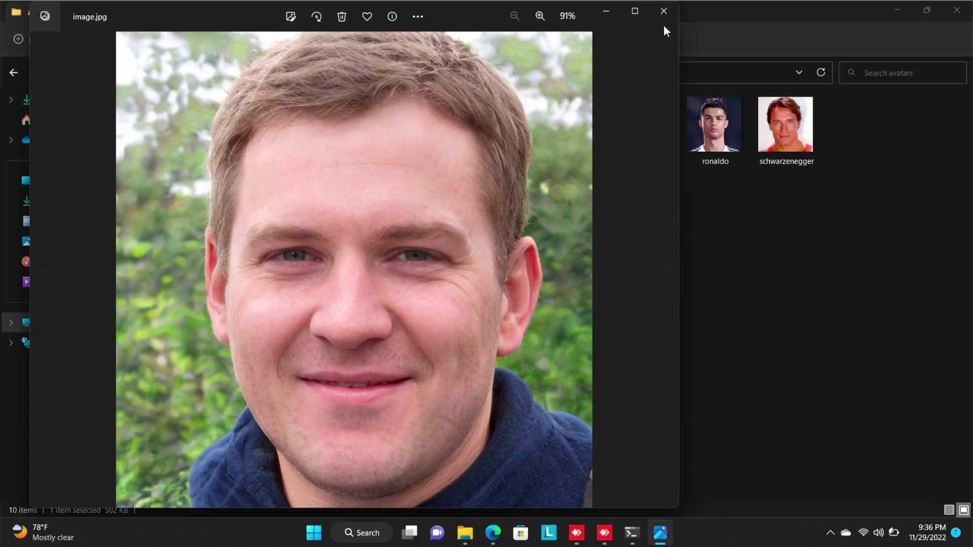
click(664, 10)
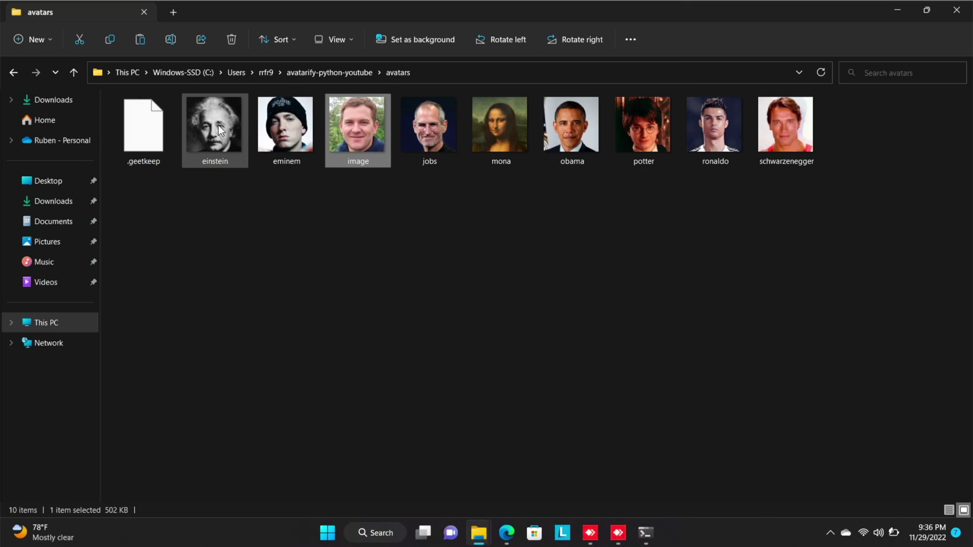
click(213, 155)
click(216, 158)
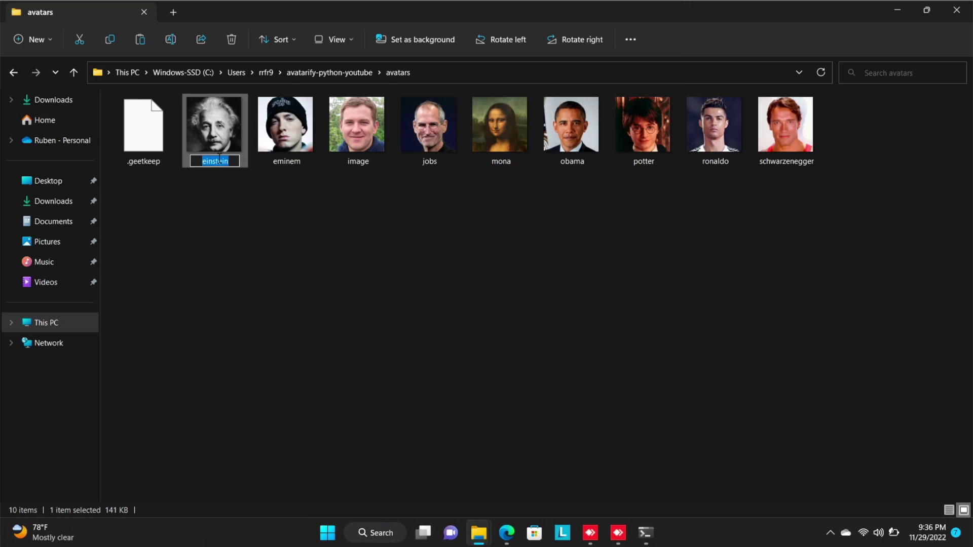
key(Escape)
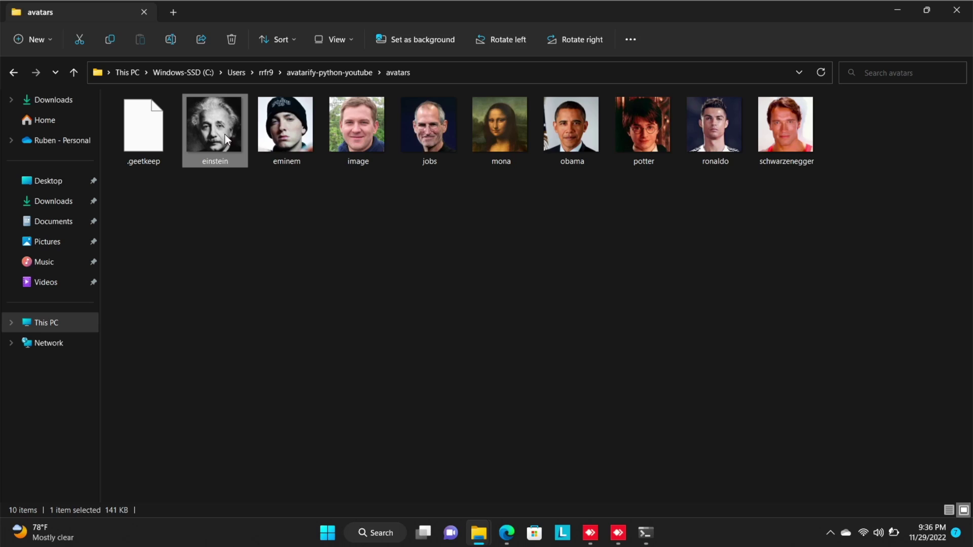
Delete the original einstein picture from the avatars folder and rename the pasted face picture from image to einstein
key(Delete)
click(290, 167)
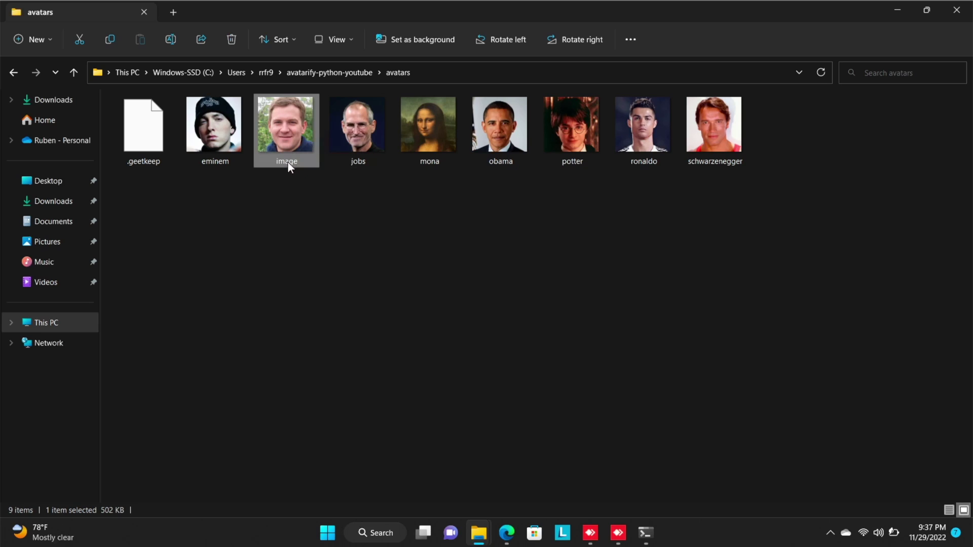
click(293, 160)
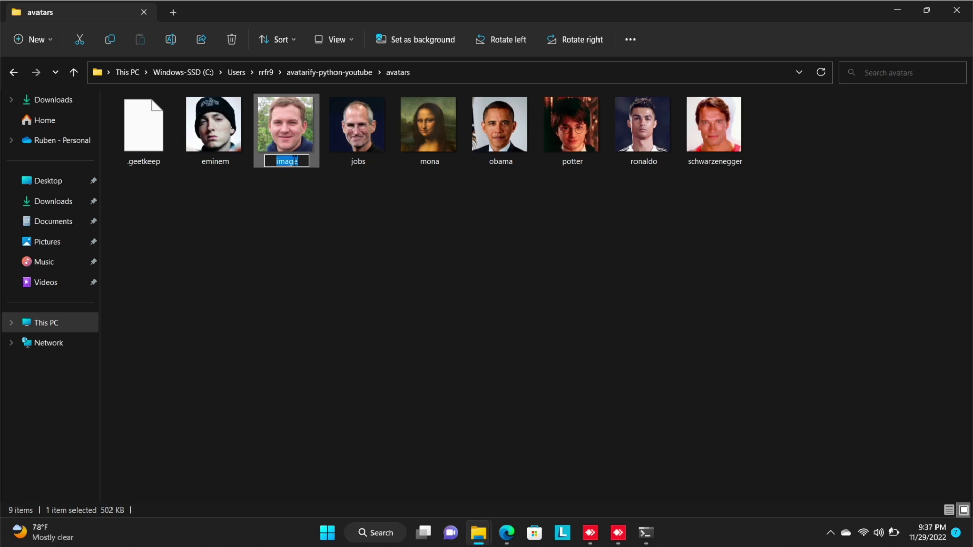
text(einstein)
click(336, 225)
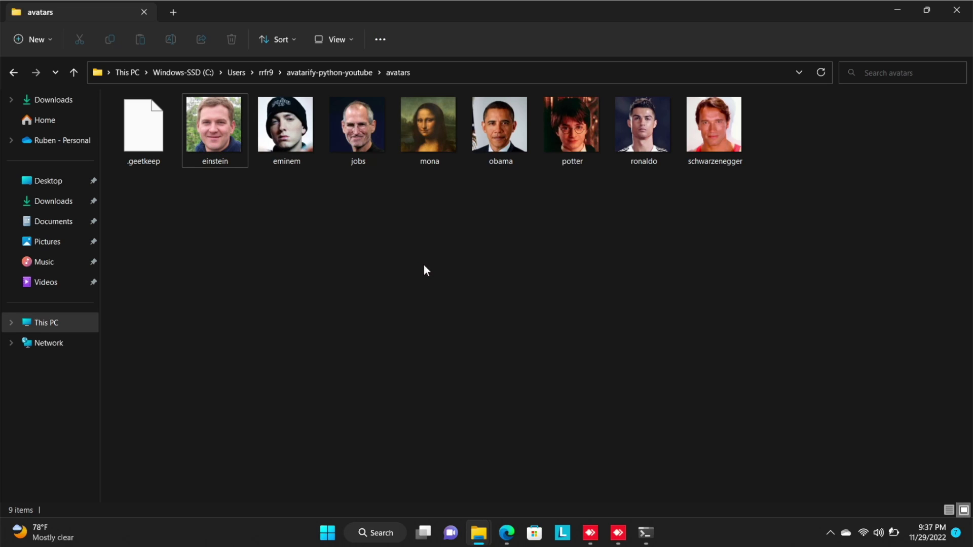
Switch to the Anaconda Prompt and launch Avatarify again with run_windows.bat
click(646, 532)
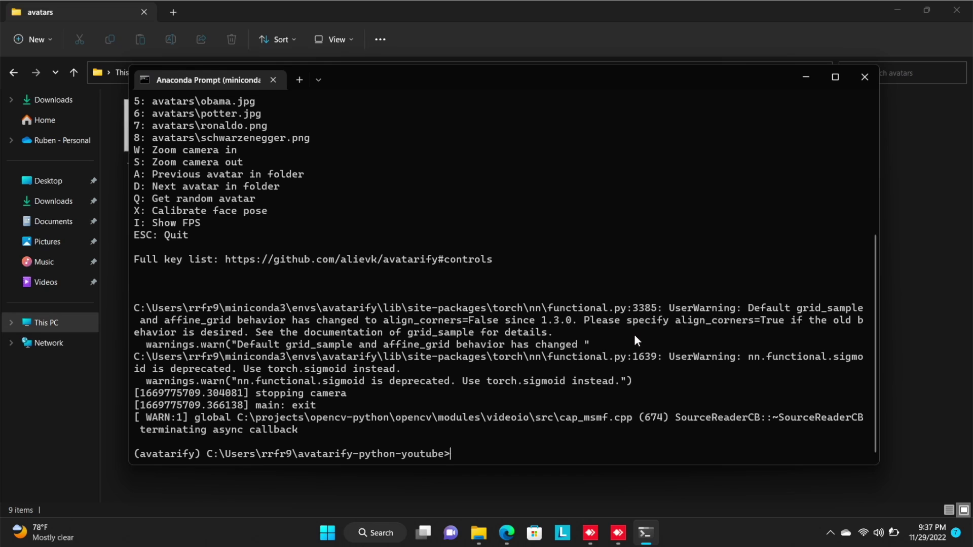
text(run_windows.bat)
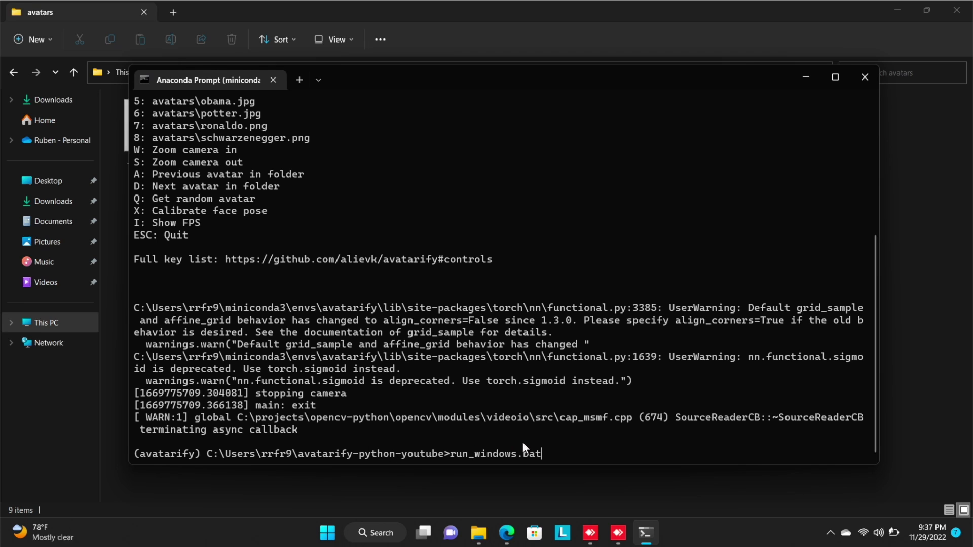
key(Return)
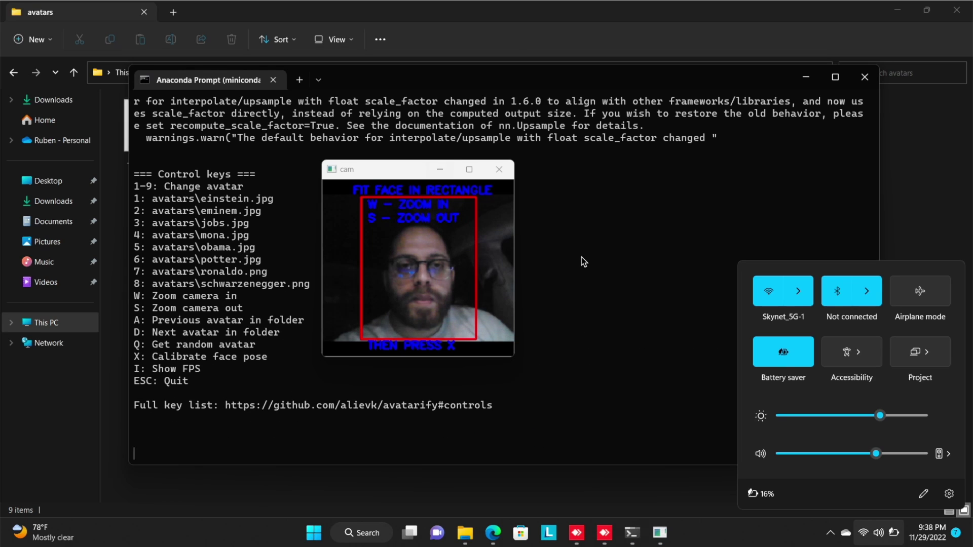
Dismiss the quick settings flyout, calibrate the face pose to try the custom einstein avatar, and quit Avatarify
key(Escape)
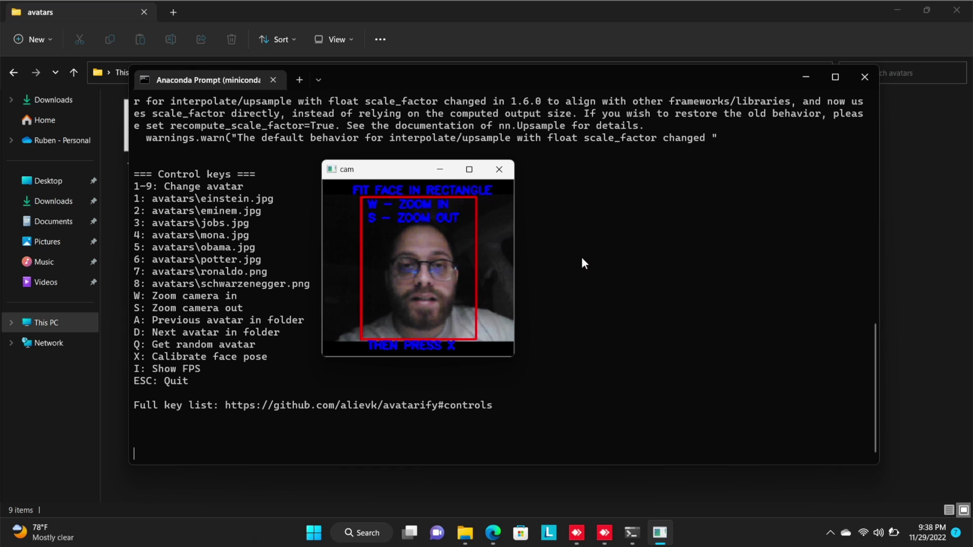
key(x)
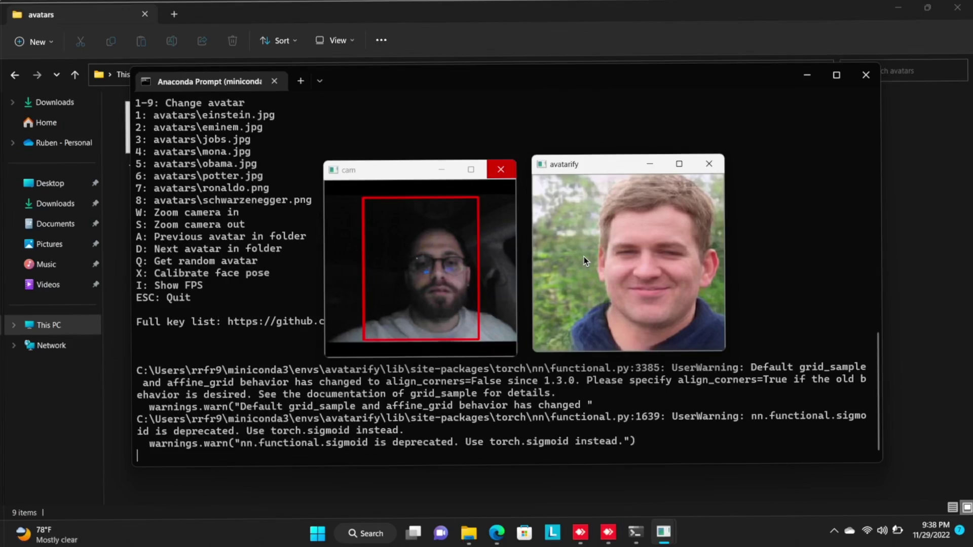
key(Escape)
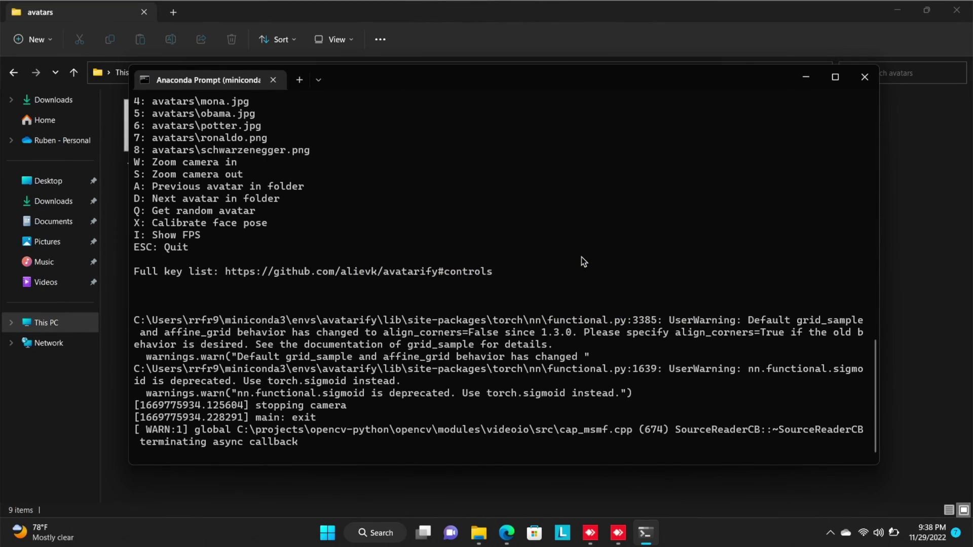